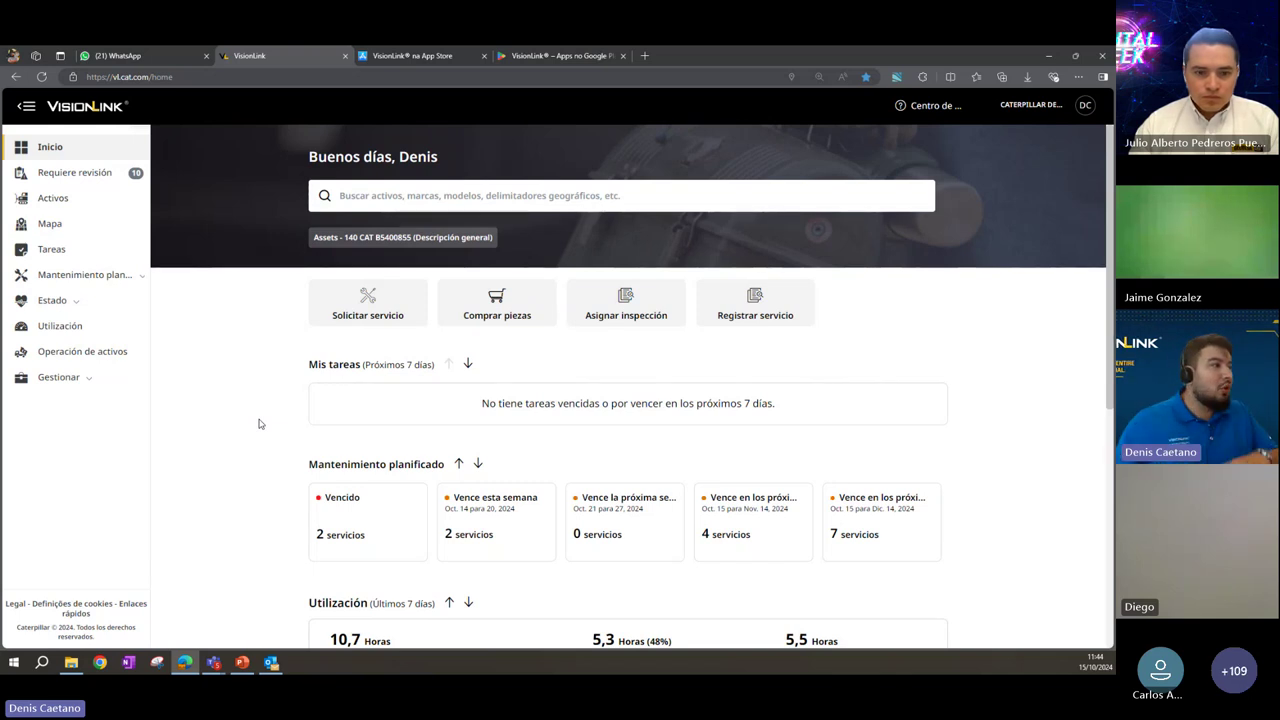
Step: Open the EID 1046 high hydraulic oil temperature fault of asset BR660087 from the health problems requiring review
{"action": "left_click", "coordinate": [108, 180]}
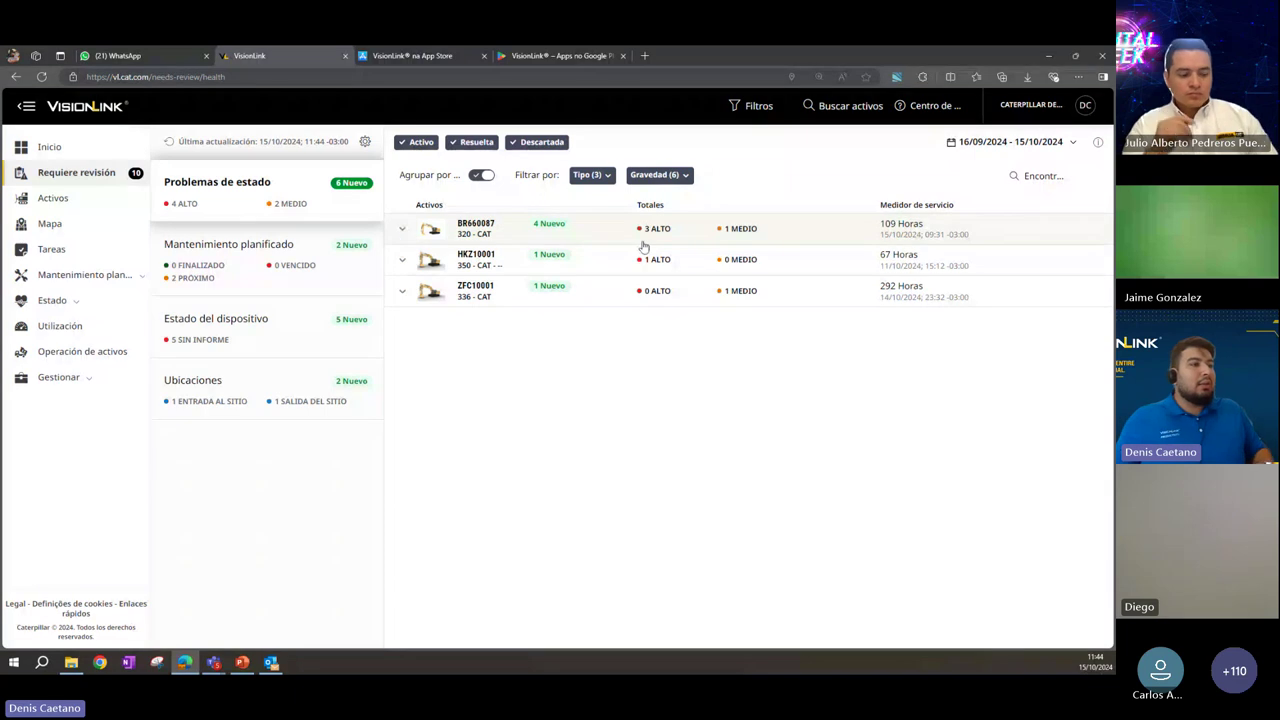
{"action": "left_click", "coordinate": [482, 236]}
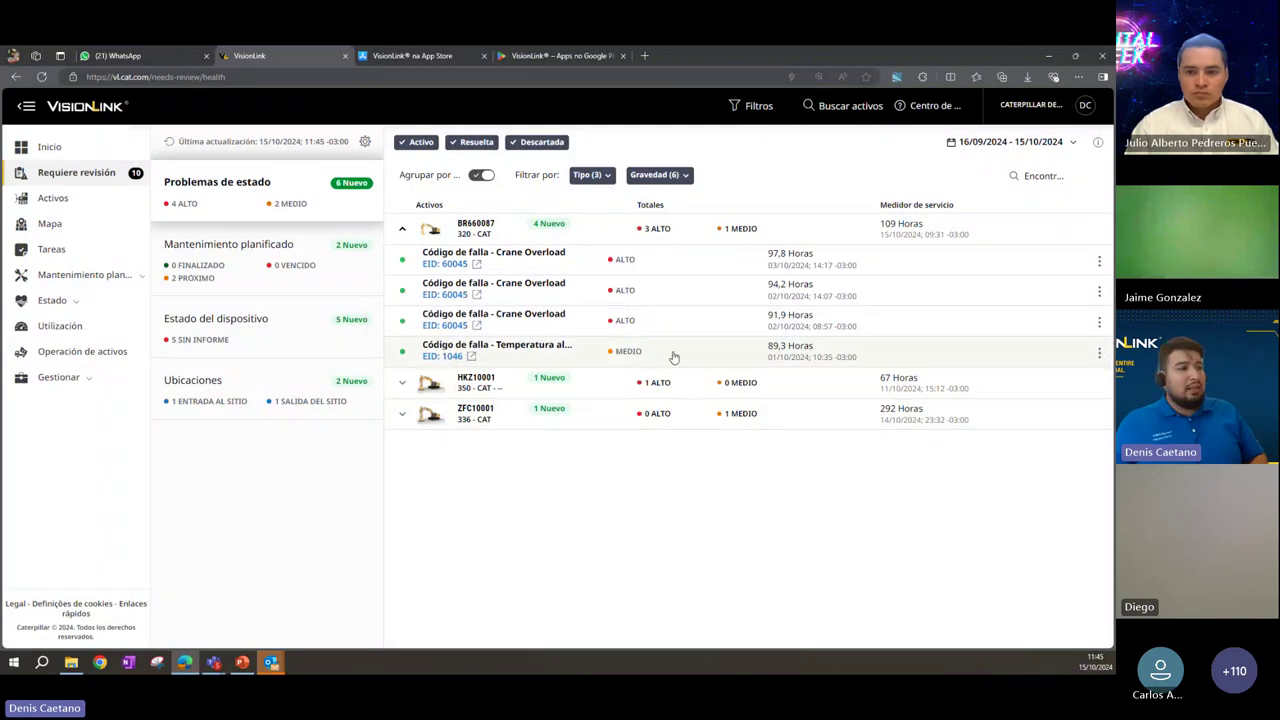
{"action": "left_click", "coordinate": [488, 348]}
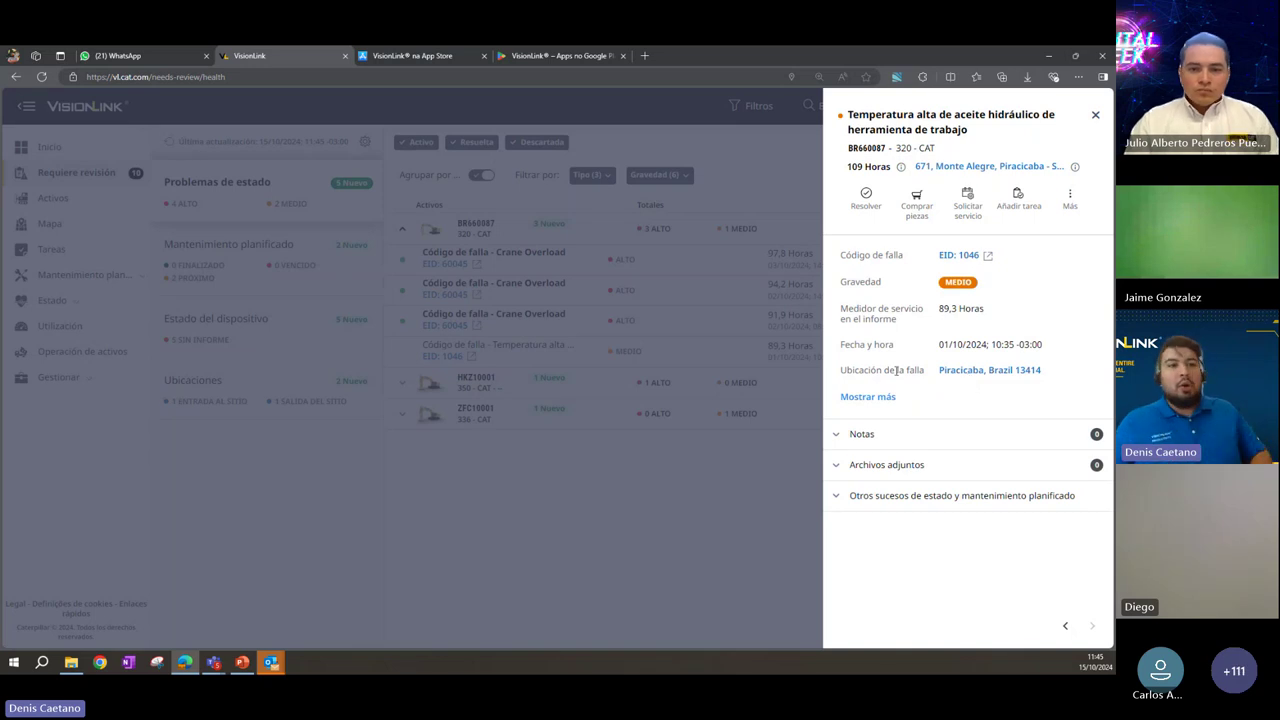
Step: Start a task for this fault with severity Alta and due date 16/10/2024
{"action": "left_click", "coordinate": [1018, 197]}
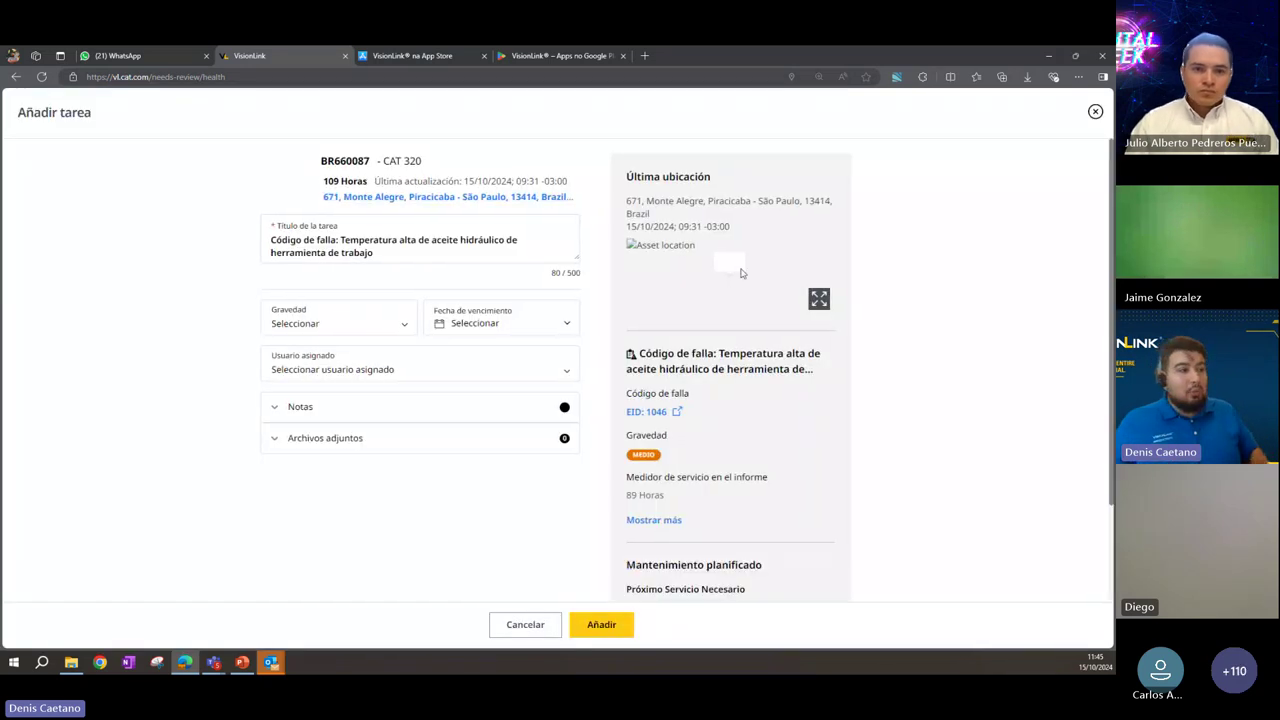
{"action": "left_click", "coordinate": [330, 323]}
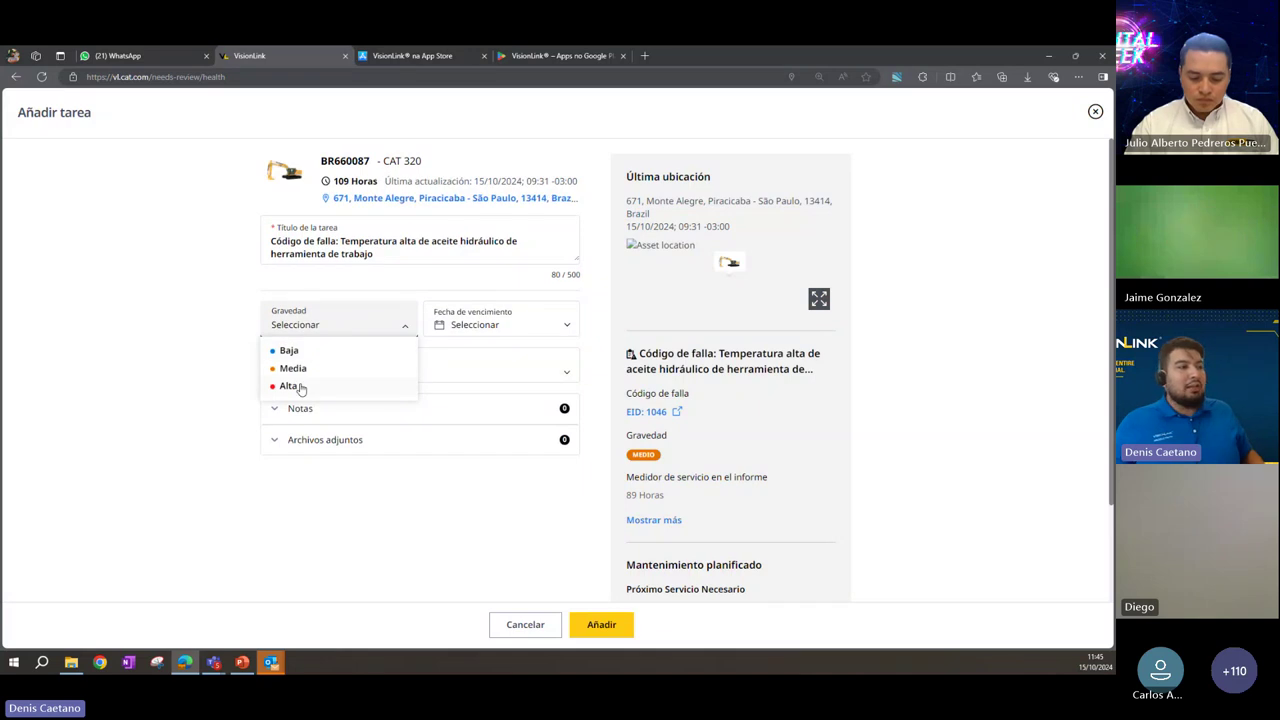
{"action": "left_click", "coordinate": [290, 386]}
{"action": "left_click", "coordinate": [500, 324]}
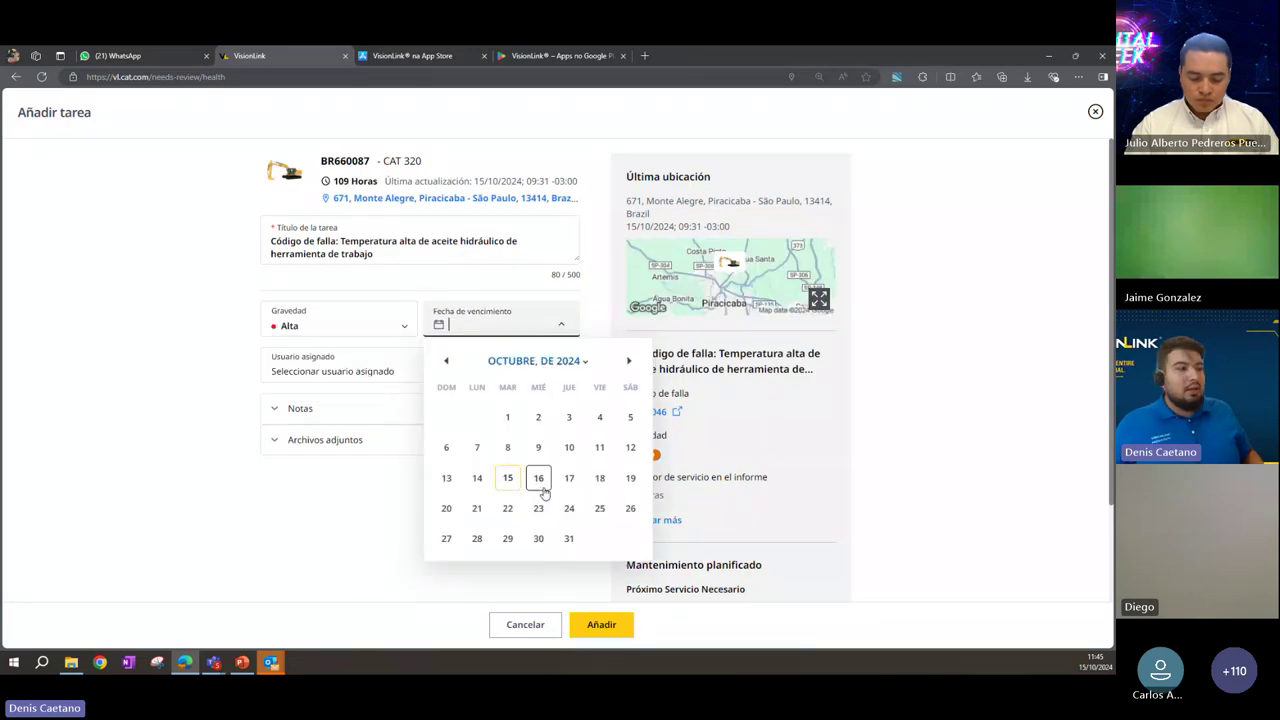
{"action": "left_click", "coordinate": [540, 487]}
Step: Assign the task to the presenter's own user account, add it and close the fault details
{"action": "left_click", "coordinate": [443, 371]}
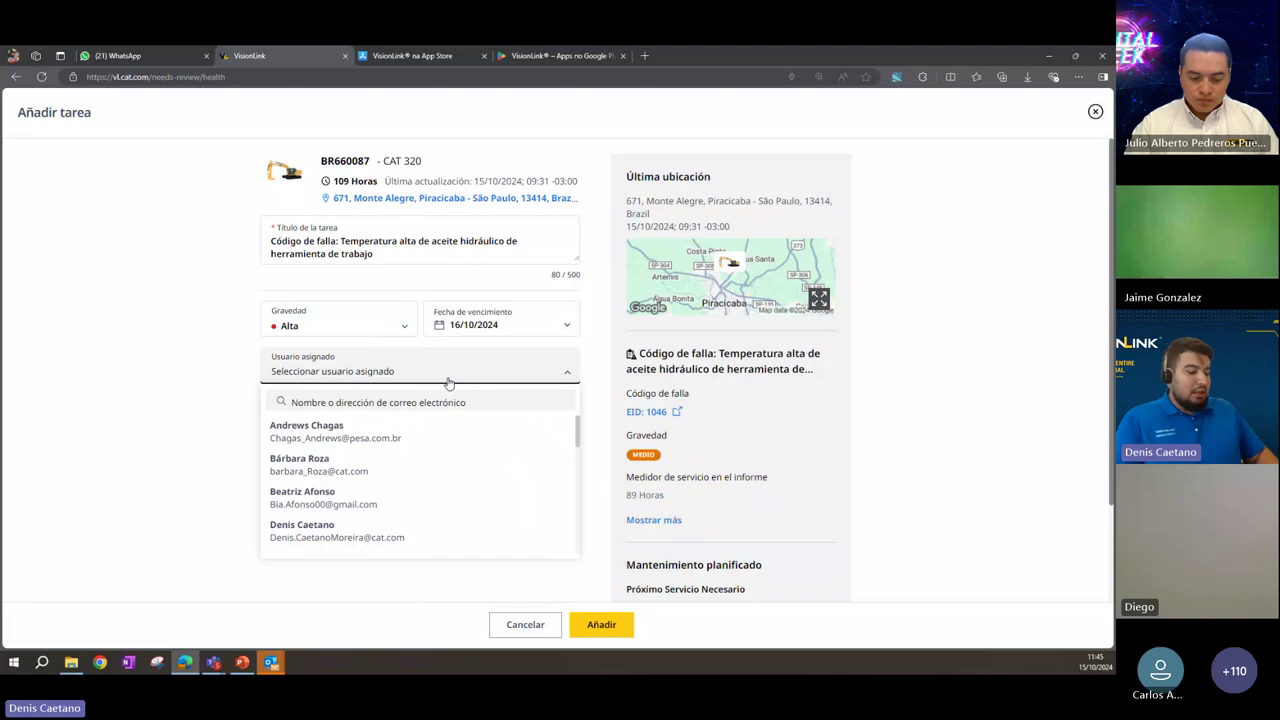
{"action": "type", "text": "denis"}
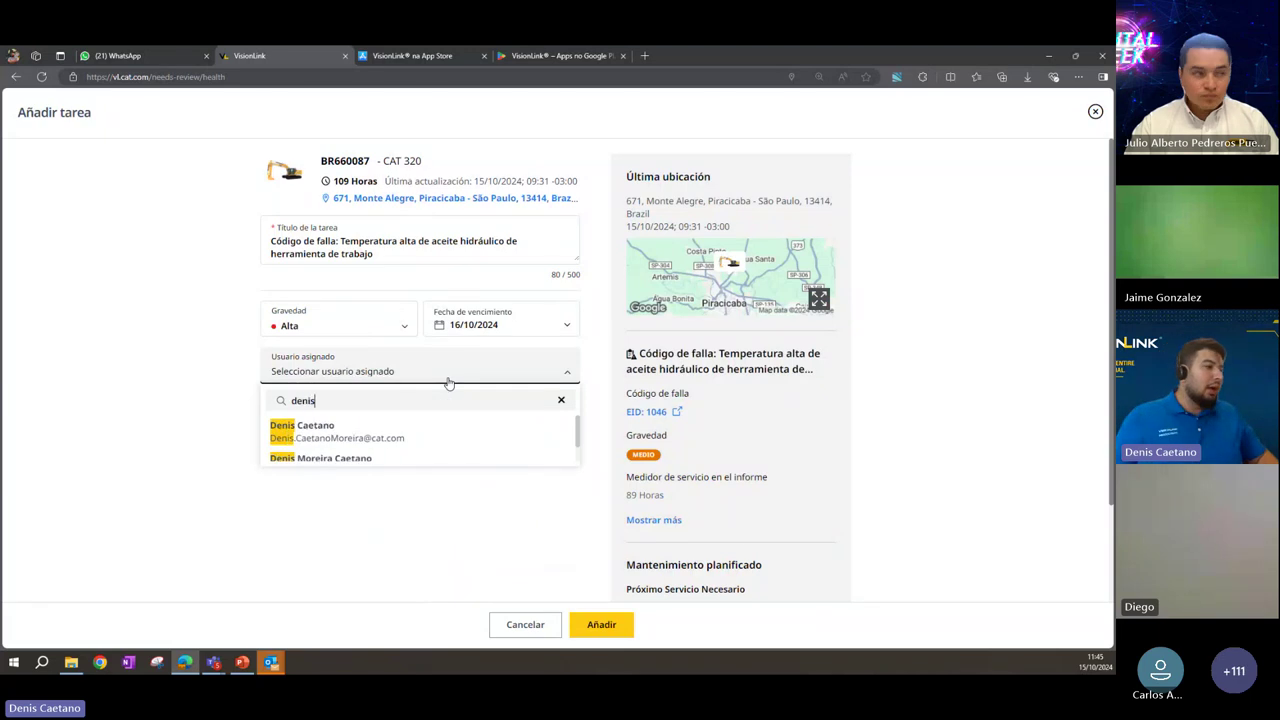
{"action": "left_click", "coordinate": [400, 432]}
{"action": "left_click", "coordinate": [605, 624]}
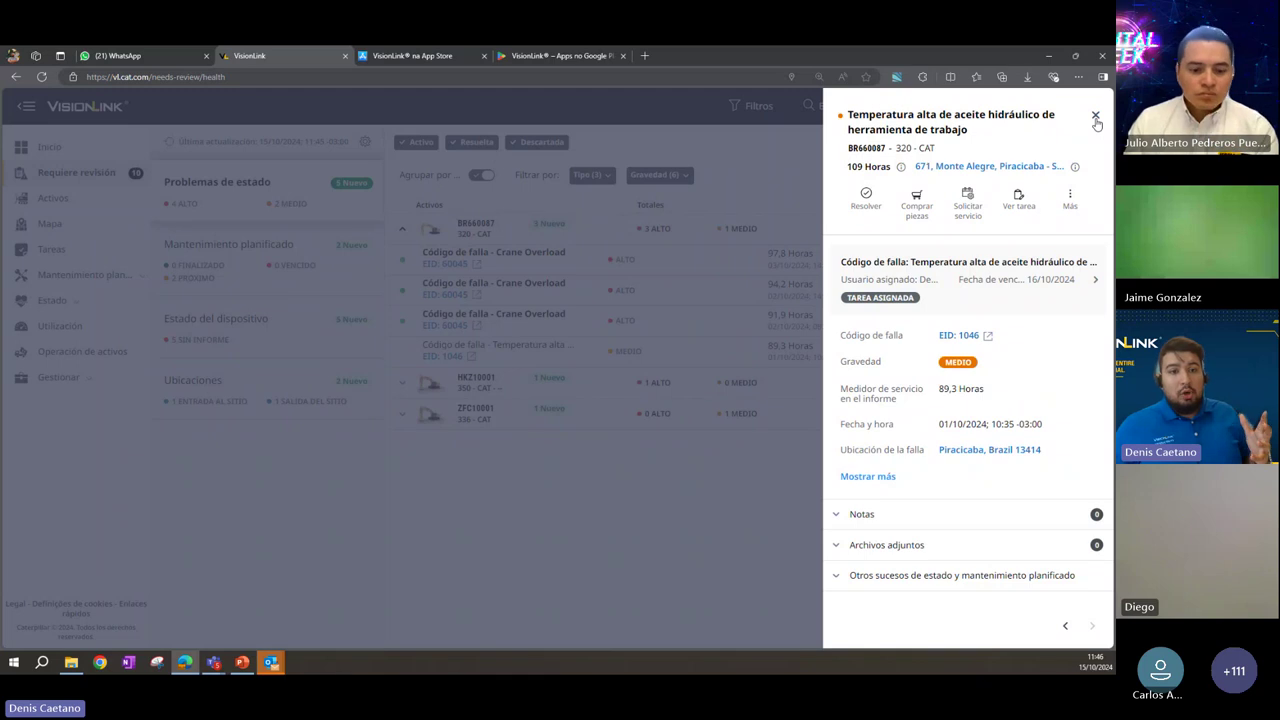
{"action": "left_click", "coordinate": [1095, 117]}
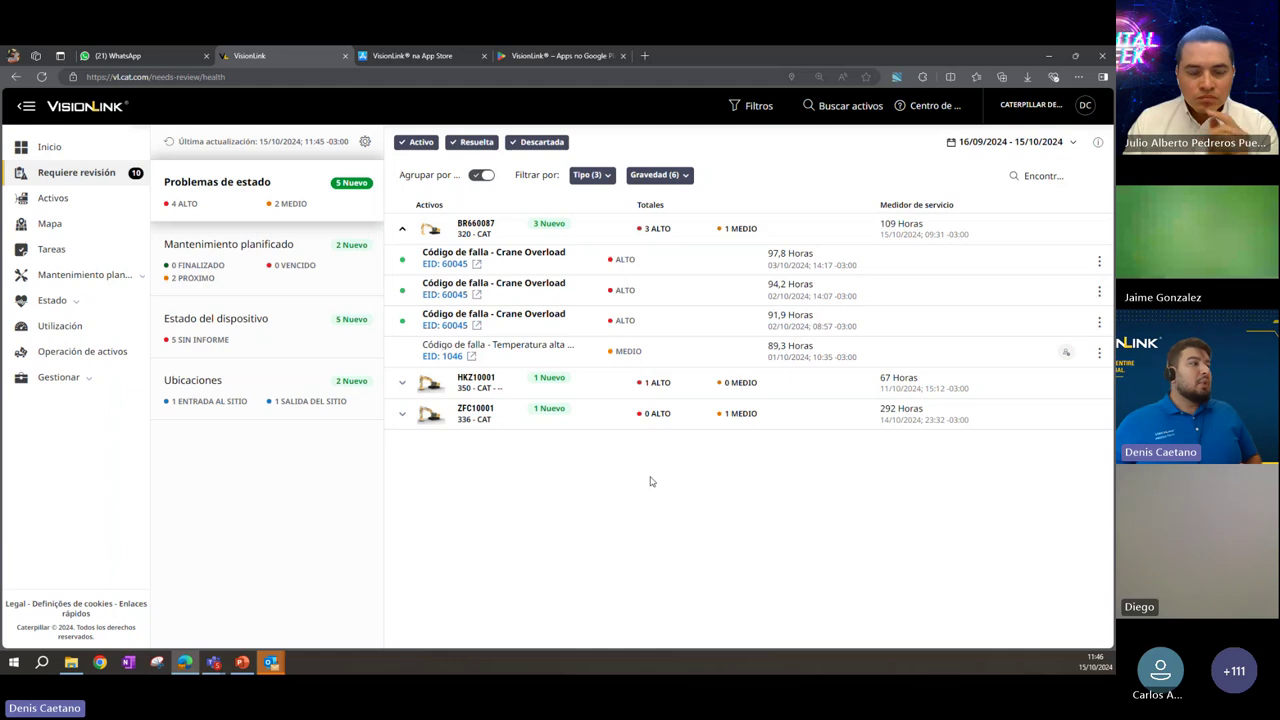
Step: Check the full task list and the upcoming tasks shown on the home page
{"action": "left_click", "coordinate": [50, 258]}
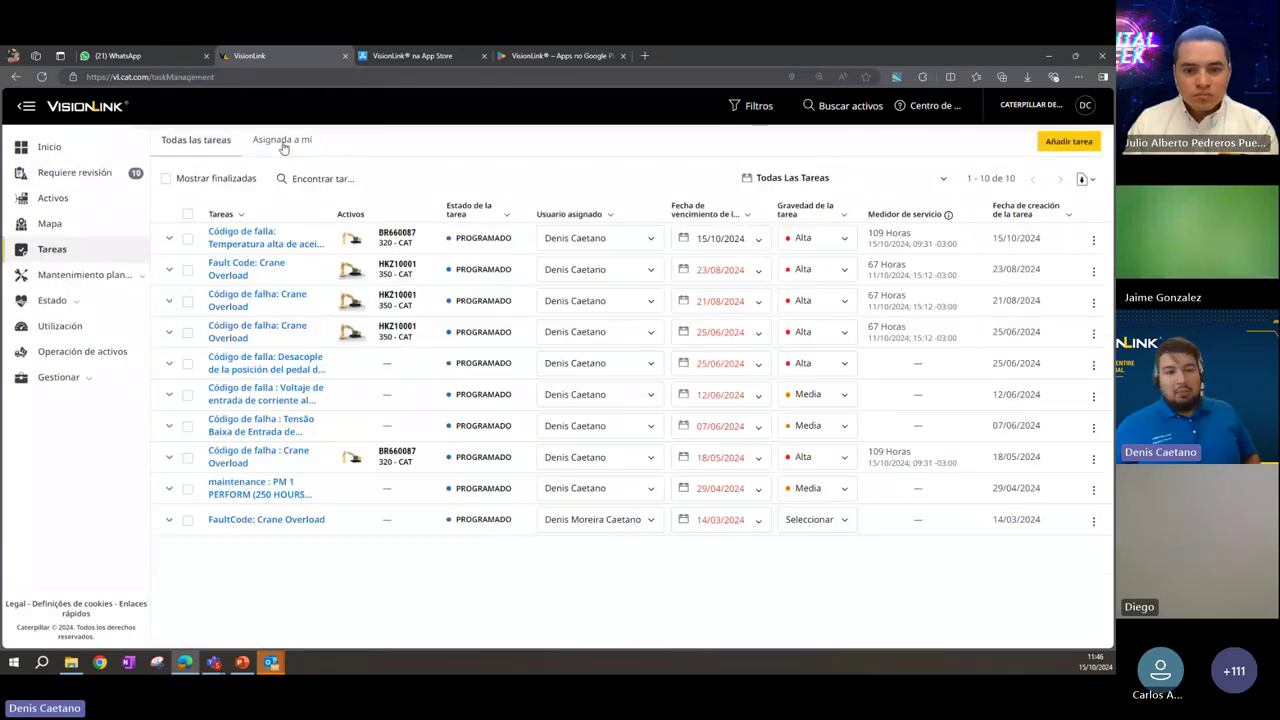
{"action": "left_click", "coordinate": [50, 147]}
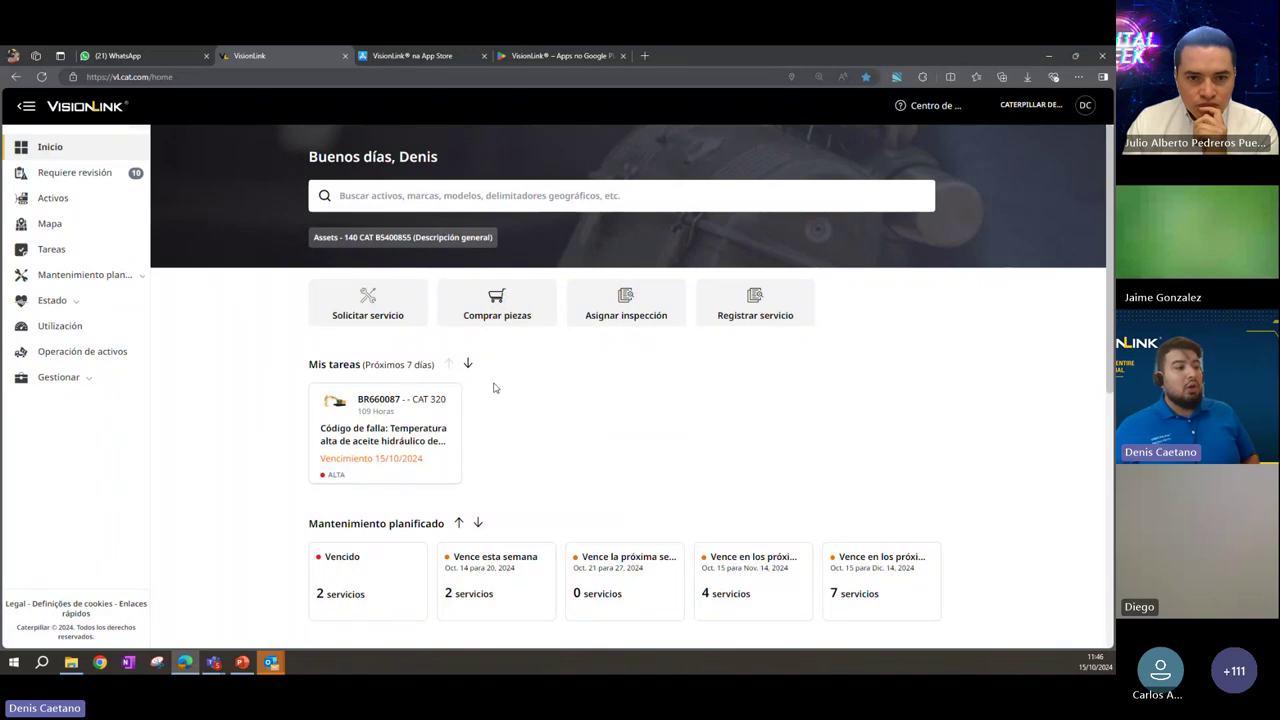
{"action": "scroll", "coordinate": [205, 371], "scroll_direction": "down", "scroll_amount": 2}
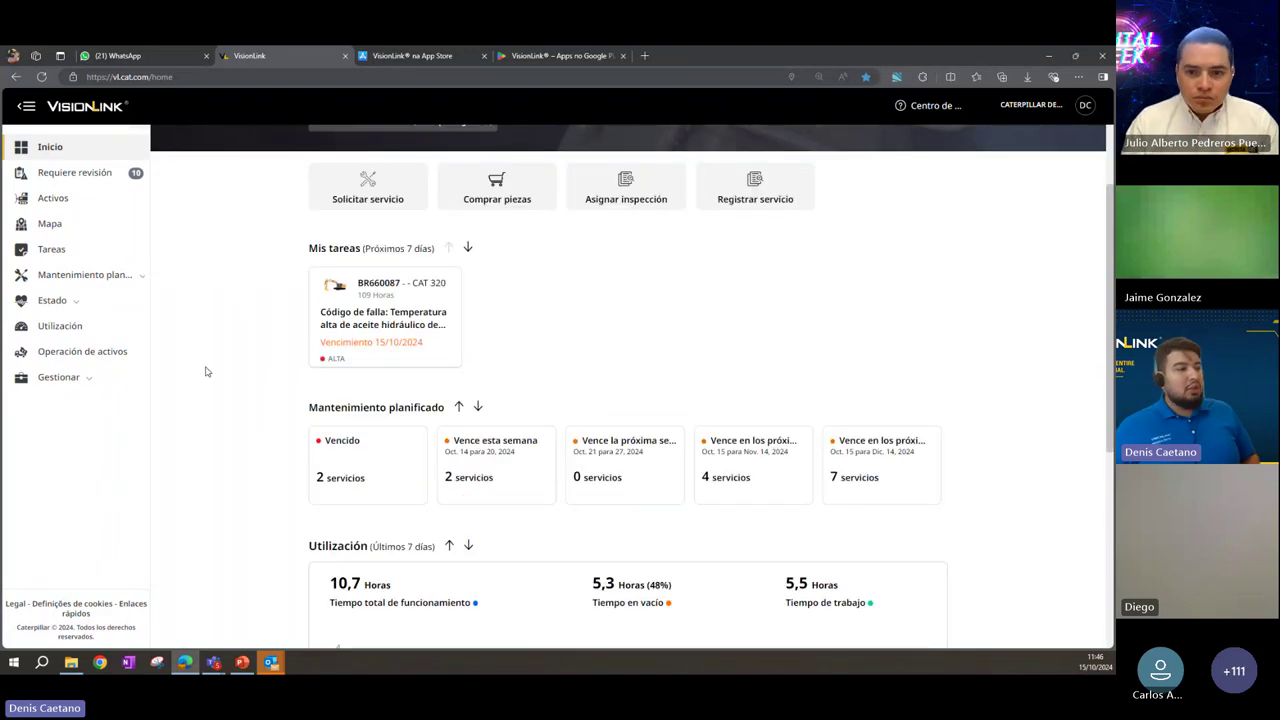
{"action": "scroll", "coordinate": [207, 349], "scroll_direction": "up", "scroll_amount": 2}
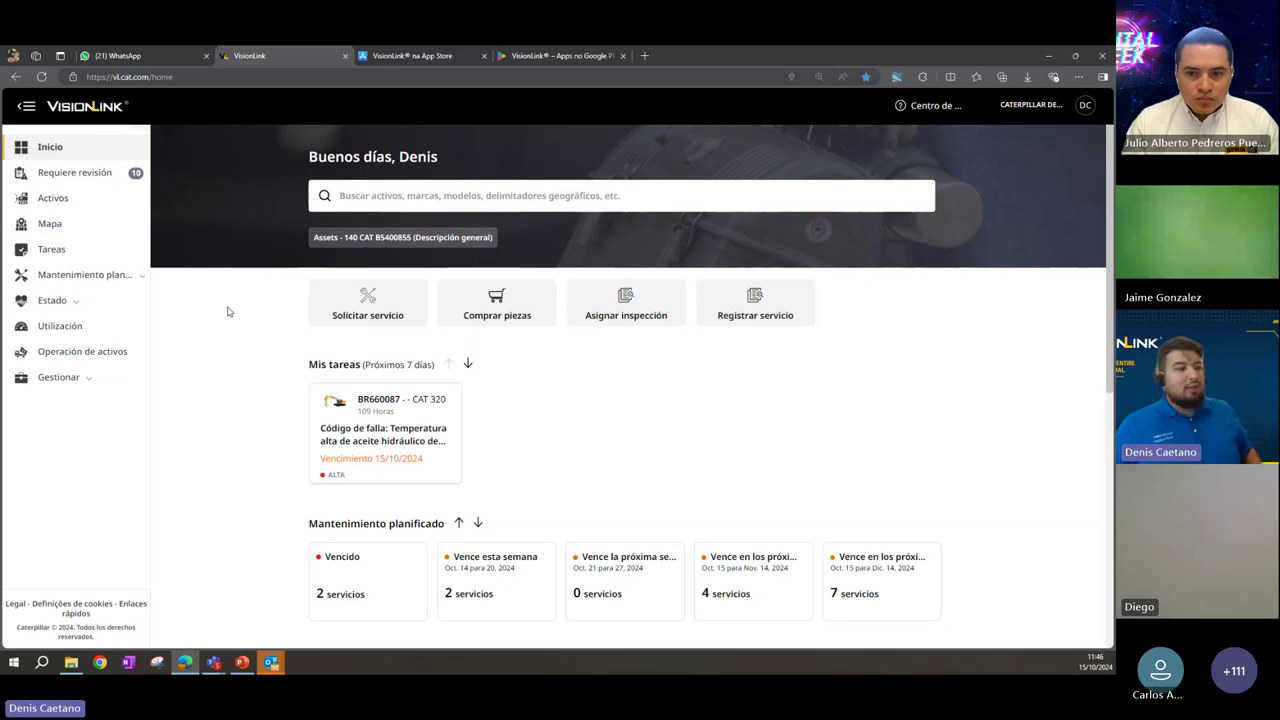
Step: Review the planned maintenance, seven-day utilization and quick links sections of the home page
{"action": "scroll", "coordinate": [257, 320], "scroll_direction": "down", "scroll_amount": 2}
{"action": "scroll", "coordinate": [650, 425], "scroll_direction": "down", "scroll_amount": 2}
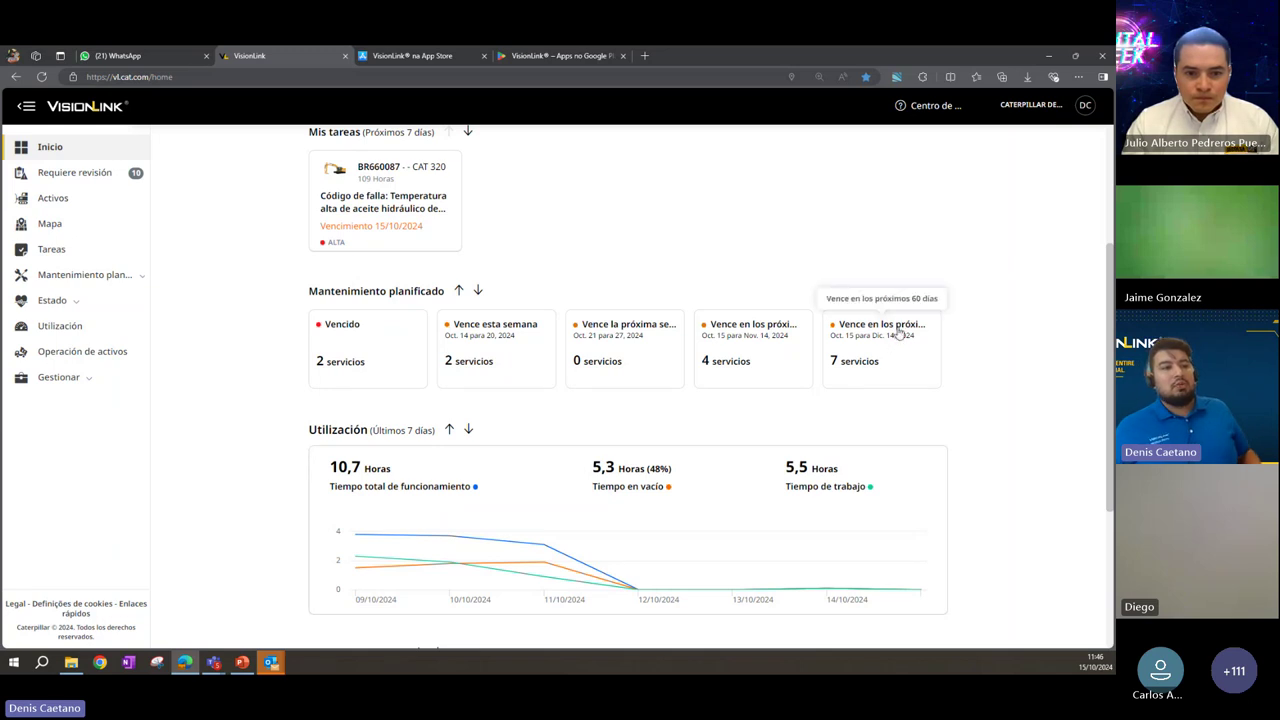
{"action": "scroll", "coordinate": [171, 546], "scroll_direction": "down", "scroll_amount": 1}
{"action": "scroll", "coordinate": [171, 546], "scroll_direction": "down", "scroll_amount": 1}
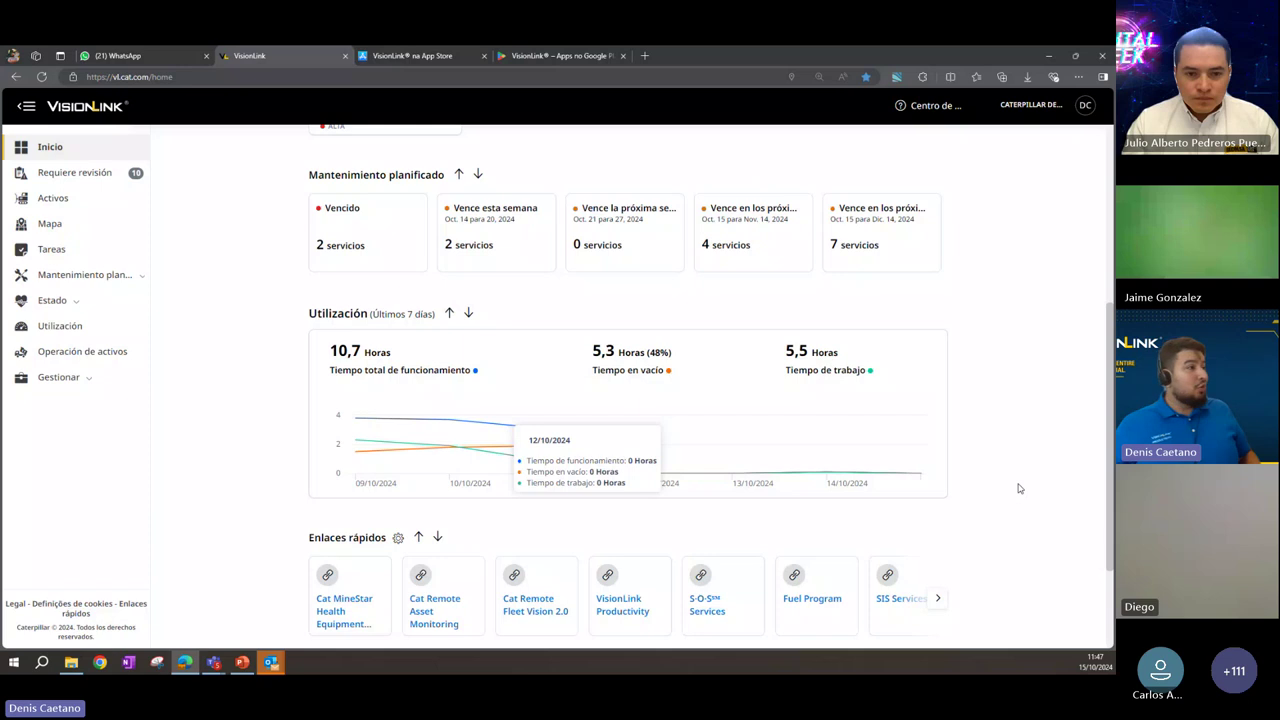
{"action": "scroll", "coordinate": [220, 371], "scroll_direction": "up", "scroll_amount": 3}
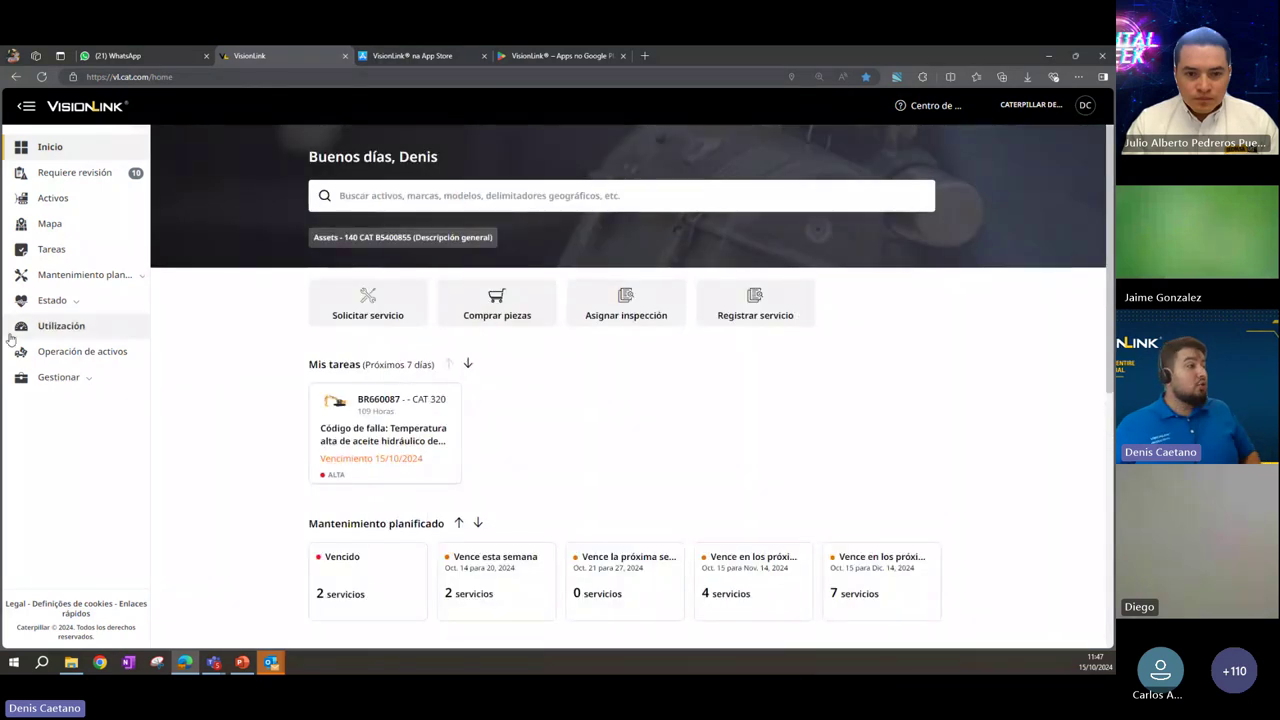
Step: Display the fleet utilization for Últimos 7 Días and examine the chart and per-asset table
{"action": "left_click", "coordinate": [77, 327]}
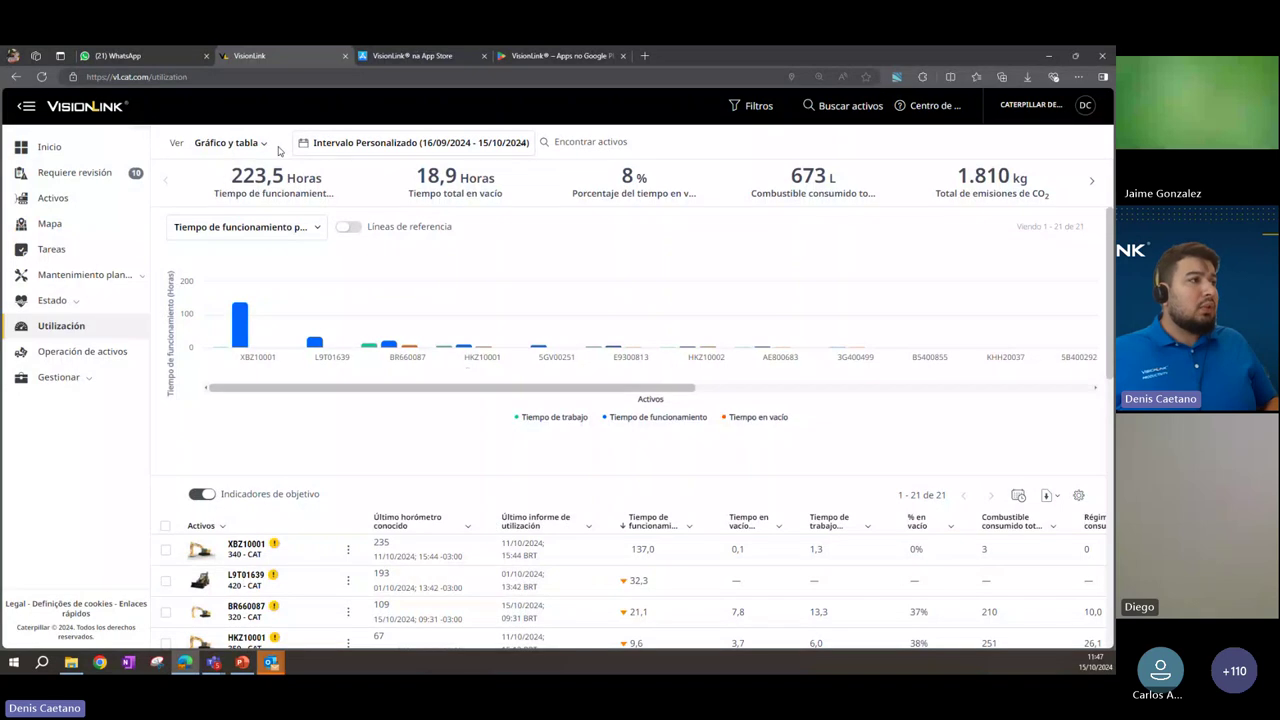
{"action": "left_click", "coordinate": [418, 145]}
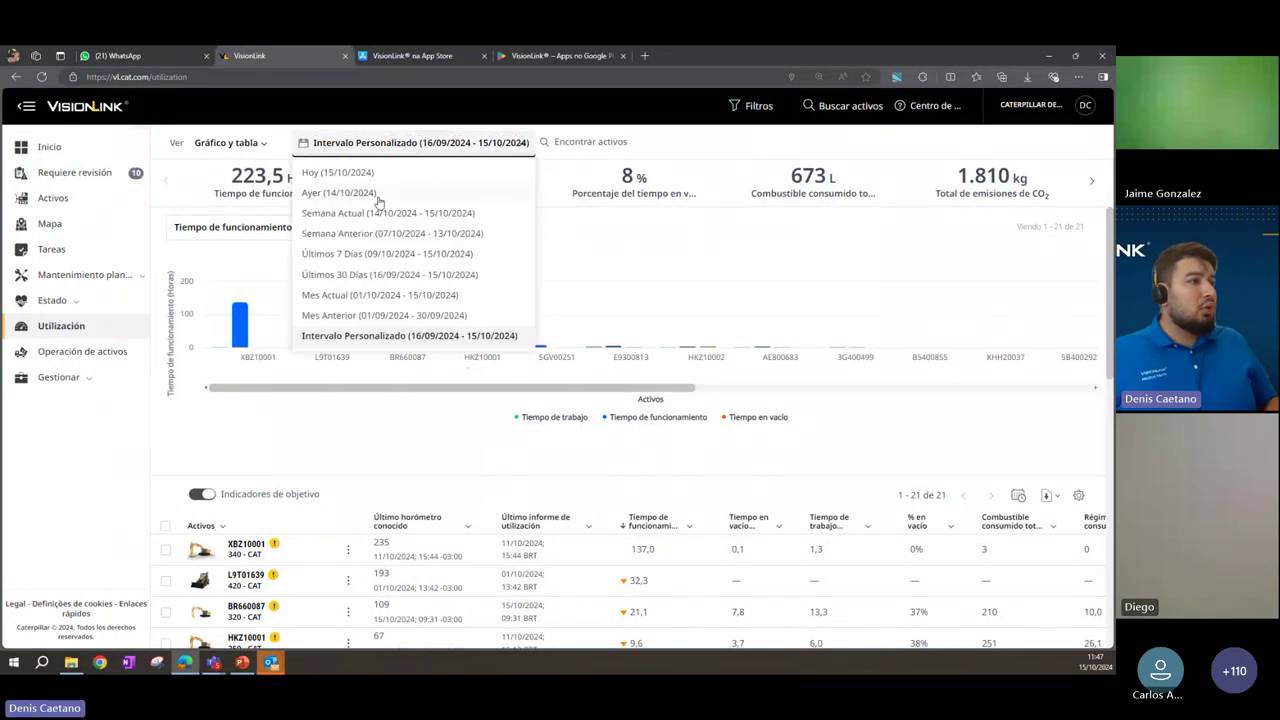
{"action": "left_click", "coordinate": [388, 254]}
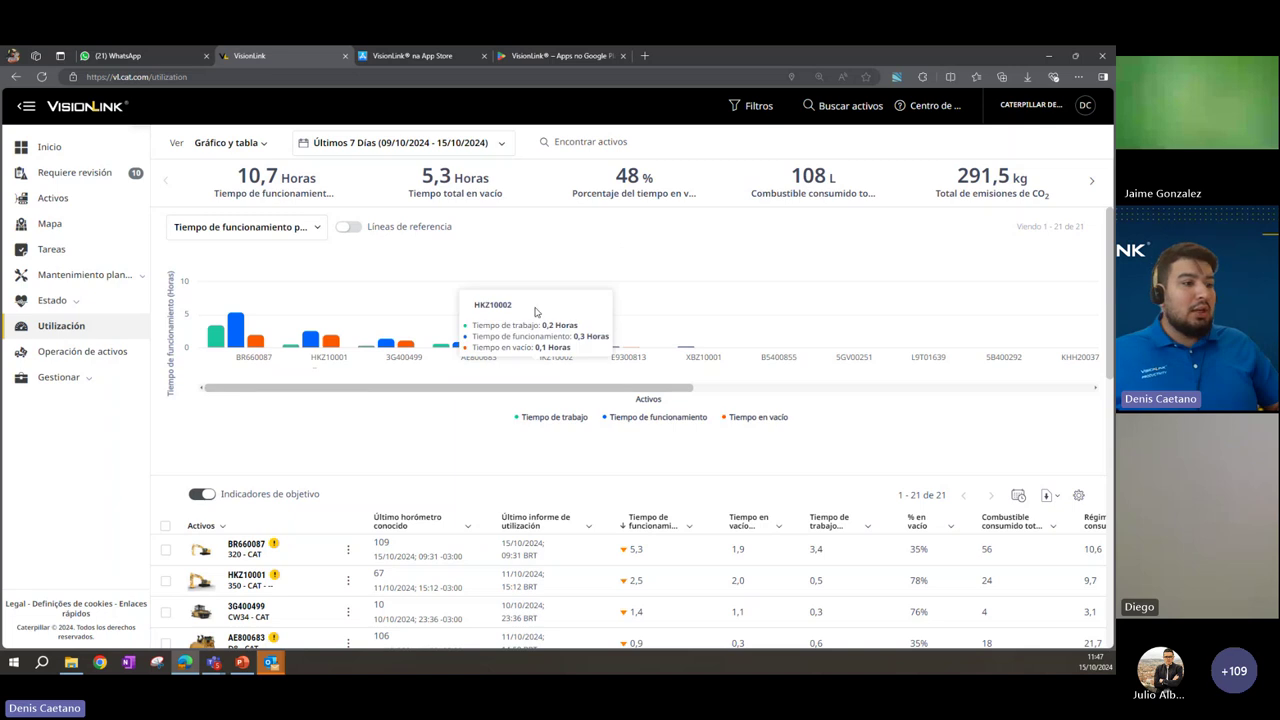
{"action": "scroll", "coordinate": [534, 306], "scroll_direction": "down", "scroll_amount": 1}
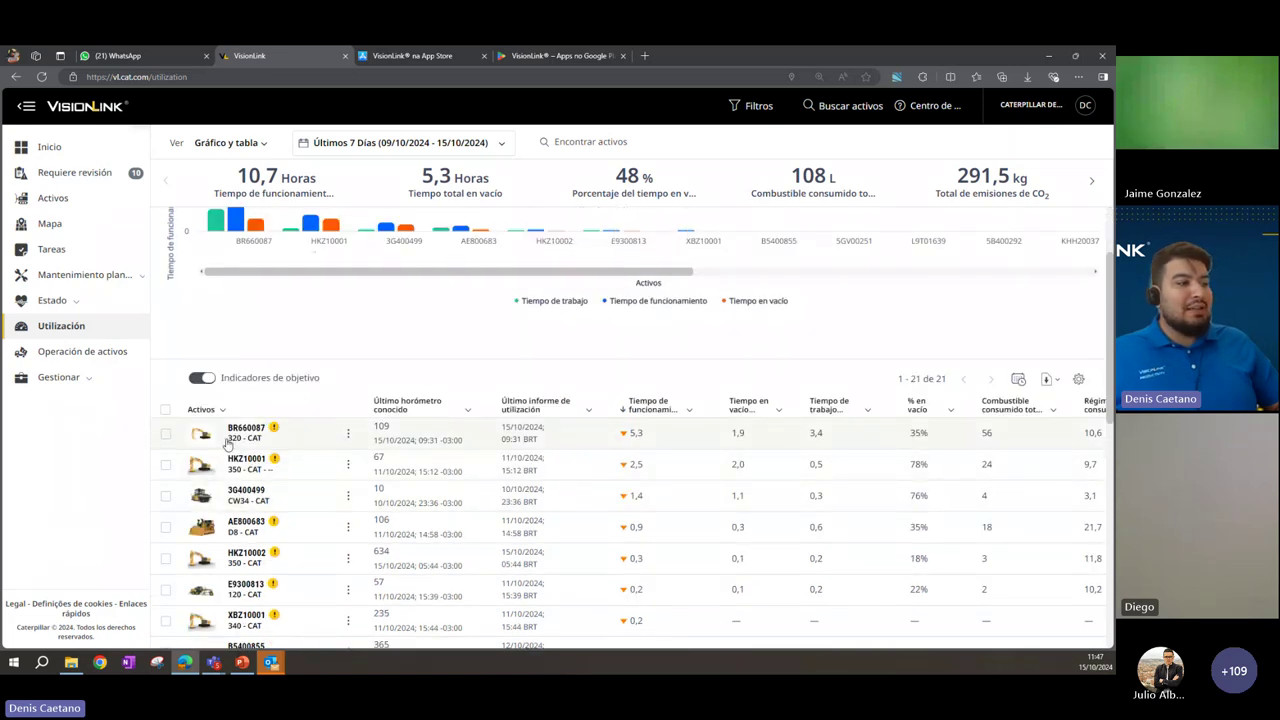
{"action": "scroll", "coordinate": [230, 447], "scroll_direction": "down", "scroll_amount": 1}
{"action": "scroll", "coordinate": [262, 452], "scroll_direction": "down", "scroll_amount": 1}
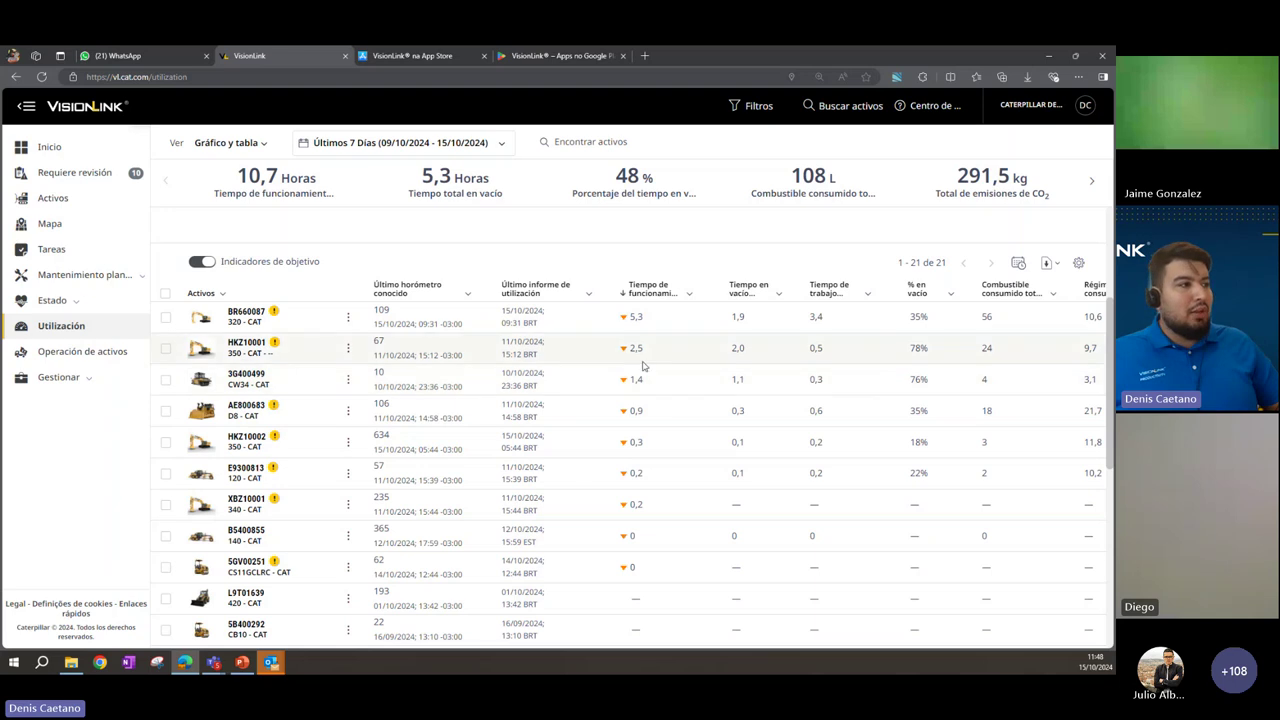
Step: Open the utilization details of asset BR660087 and examine its daily figures, target indicators and available download formats
{"action": "left_click", "coordinate": [243, 313]}
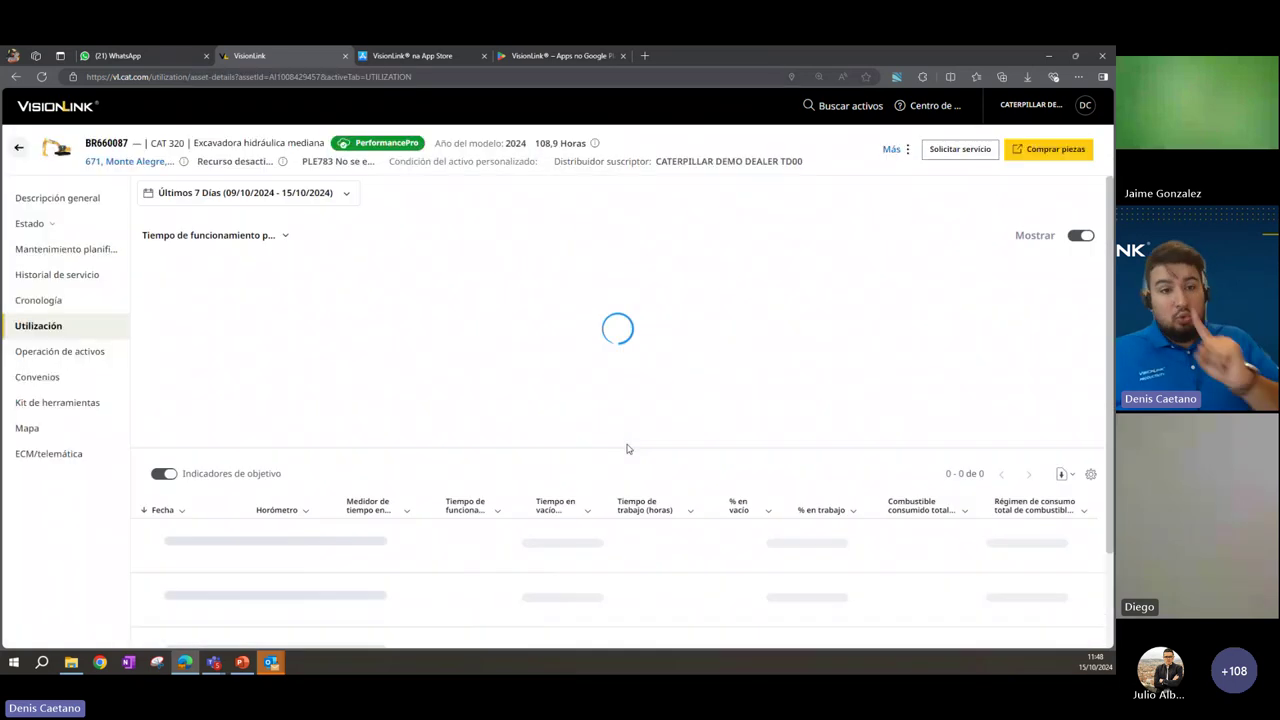
{"action": "scroll", "coordinate": [300, 400], "scroll_direction": "down", "scroll_amount": 2}
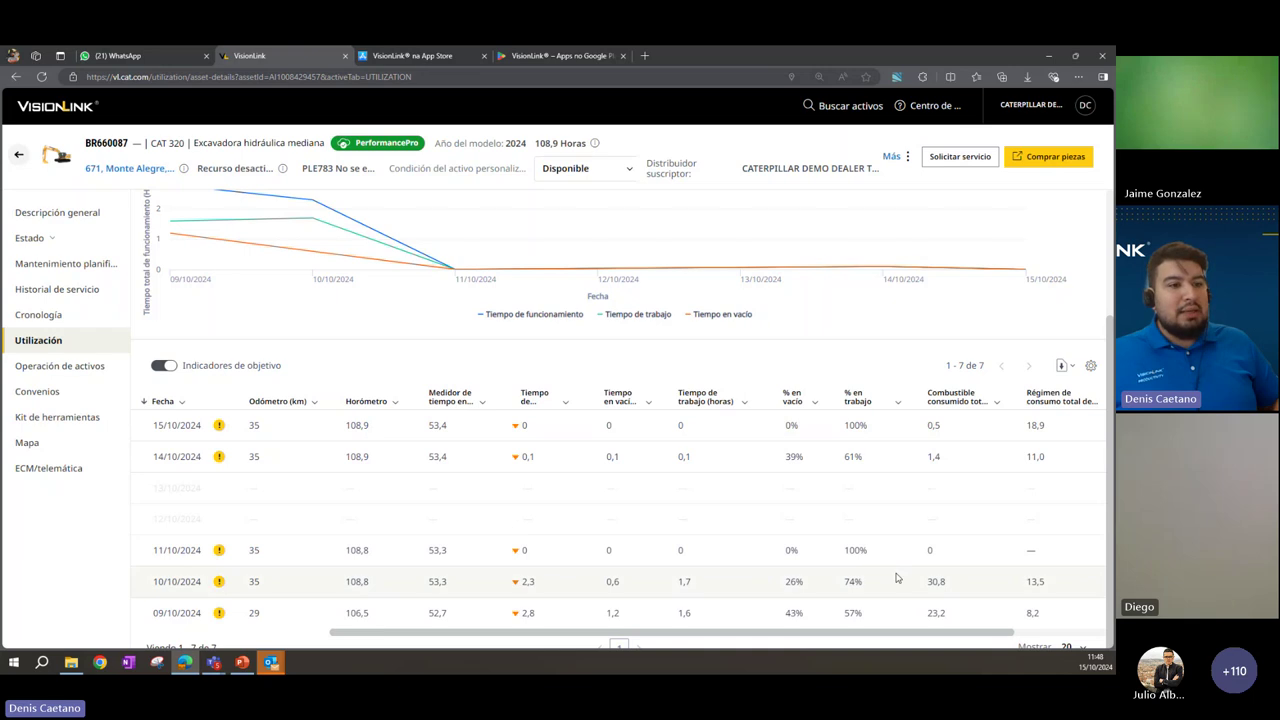
{"action": "scroll", "coordinate": [900, 588], "scroll_direction": "up", "scroll_amount": 2}
{"action": "scroll", "coordinate": [880, 585], "scroll_direction": "down", "scroll_amount": 2}
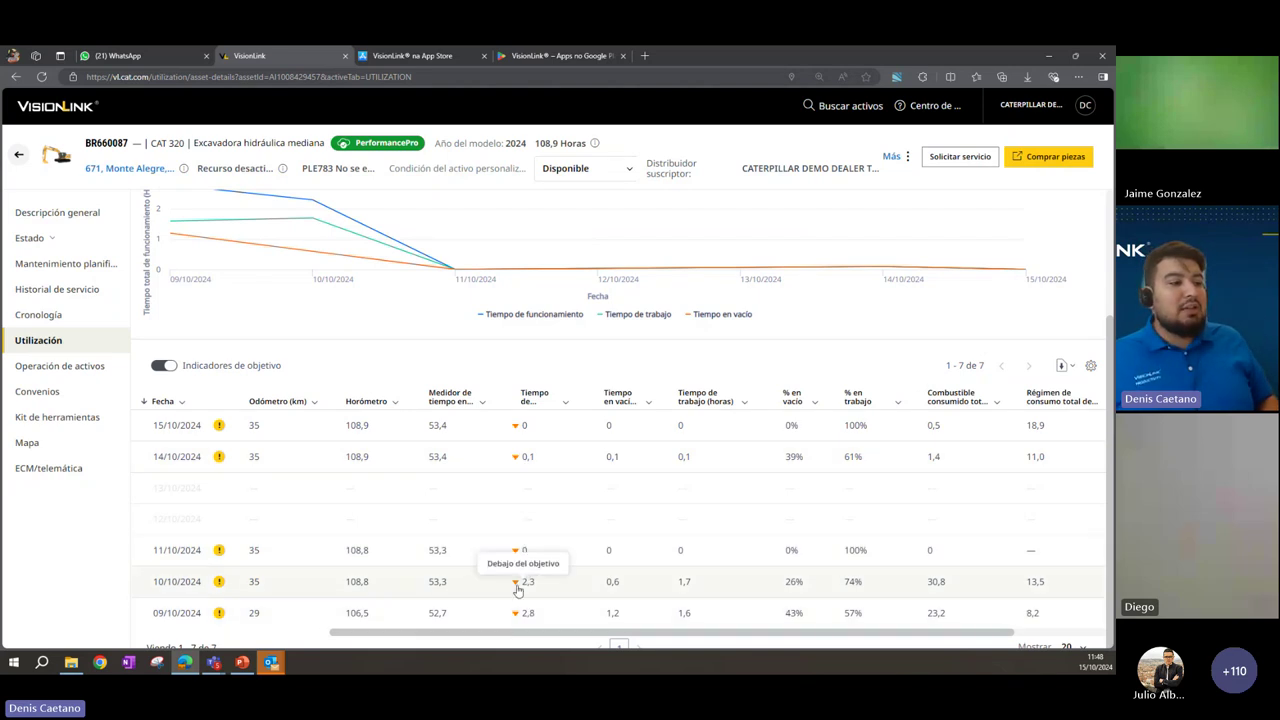
{"action": "mouse_move", "coordinate": [516, 559]}
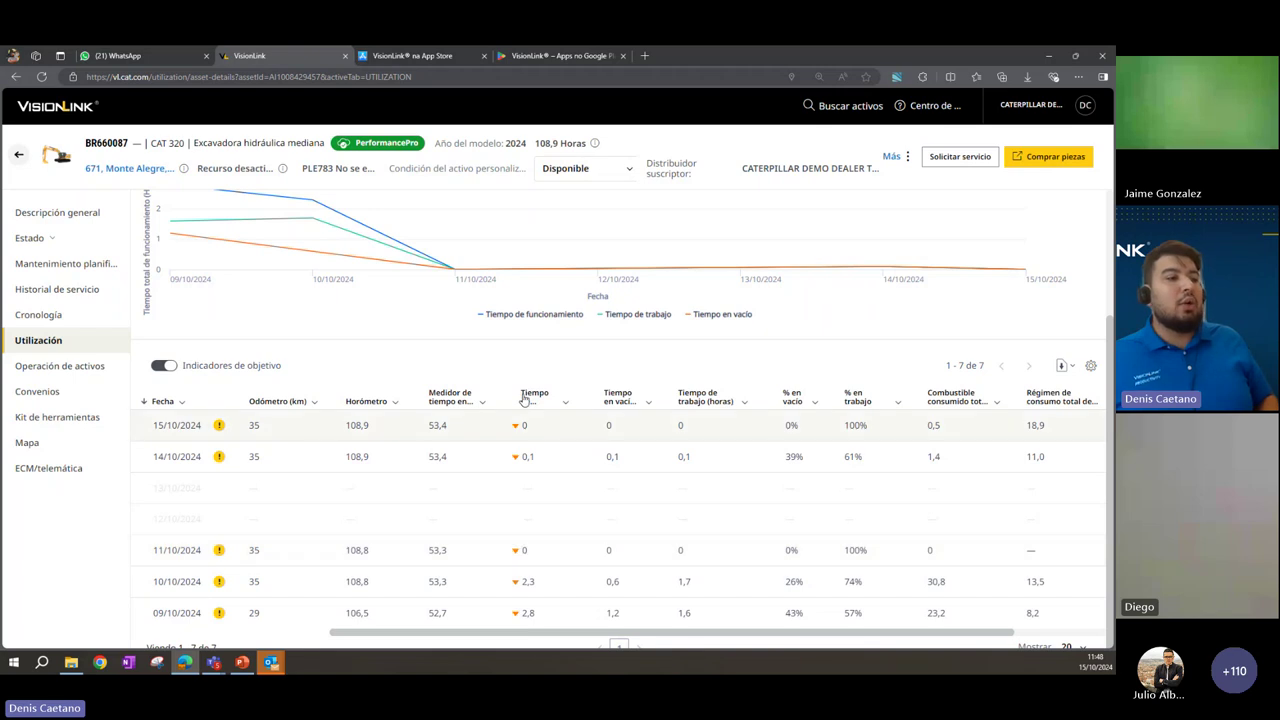
{"action": "mouse_move", "coordinate": [517, 430]}
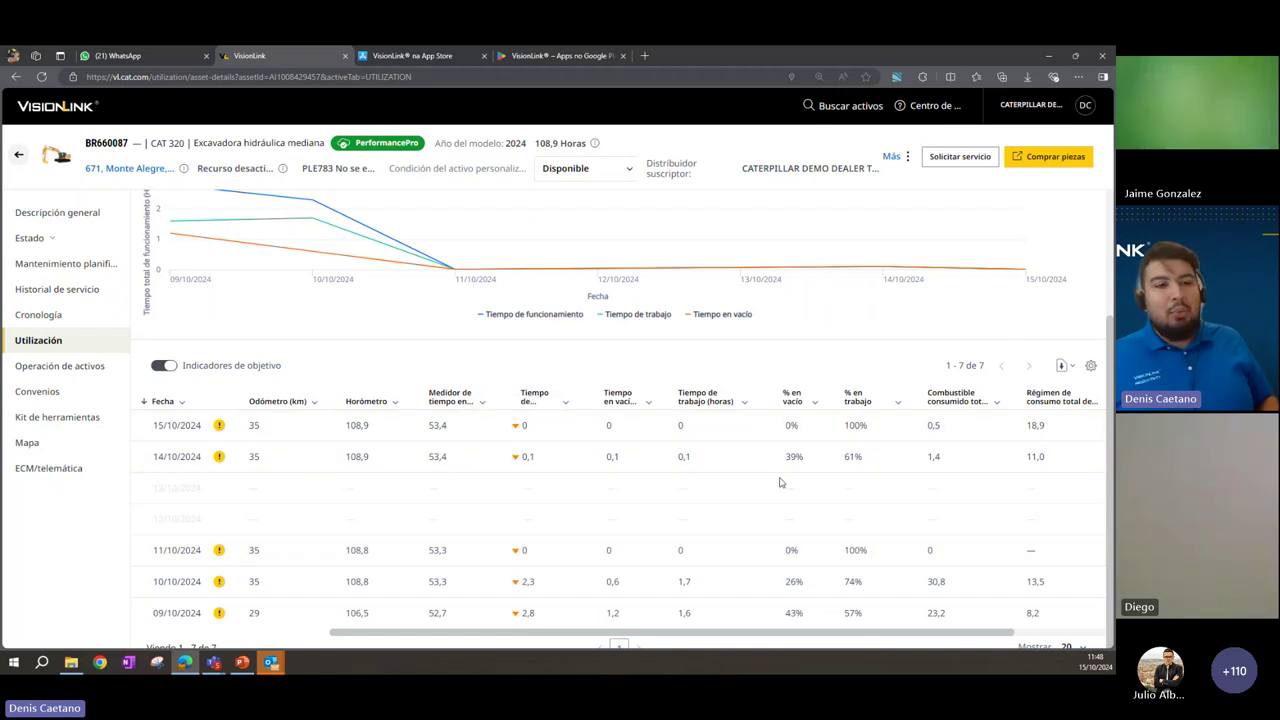
{"action": "left_click", "coordinate": [1073, 368]}
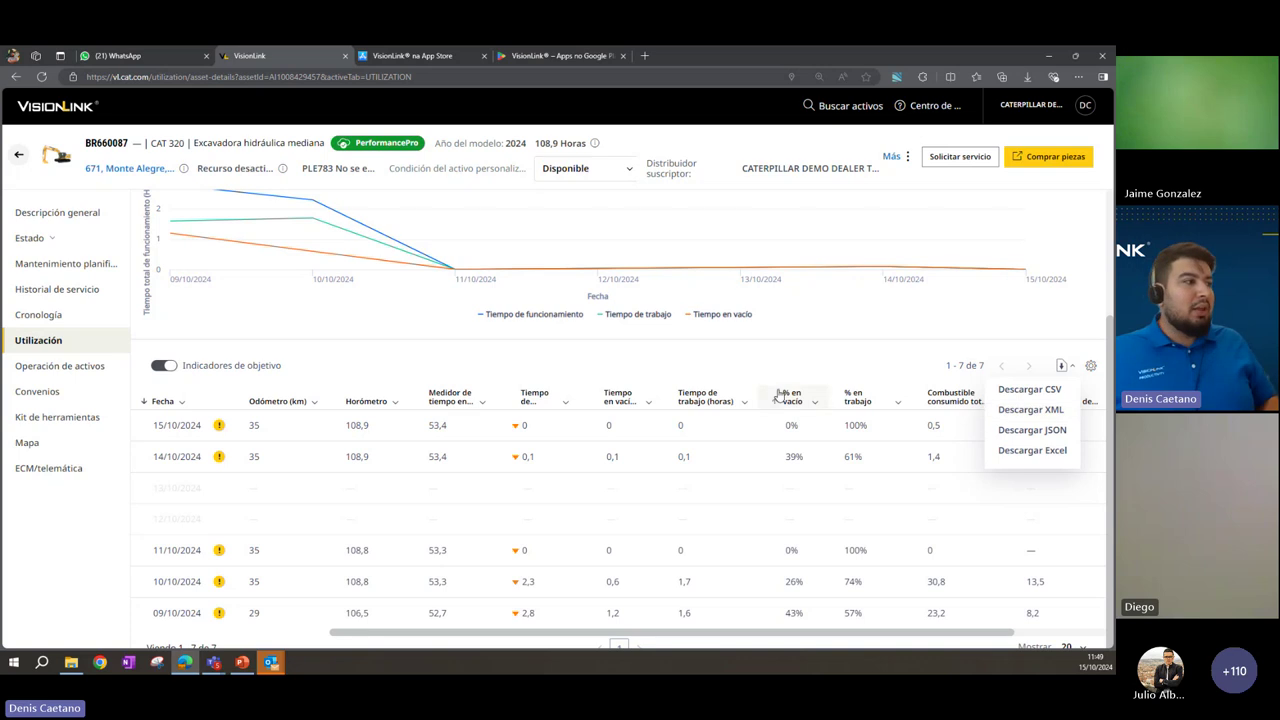
{"action": "left_click", "coordinate": [349, 366]}
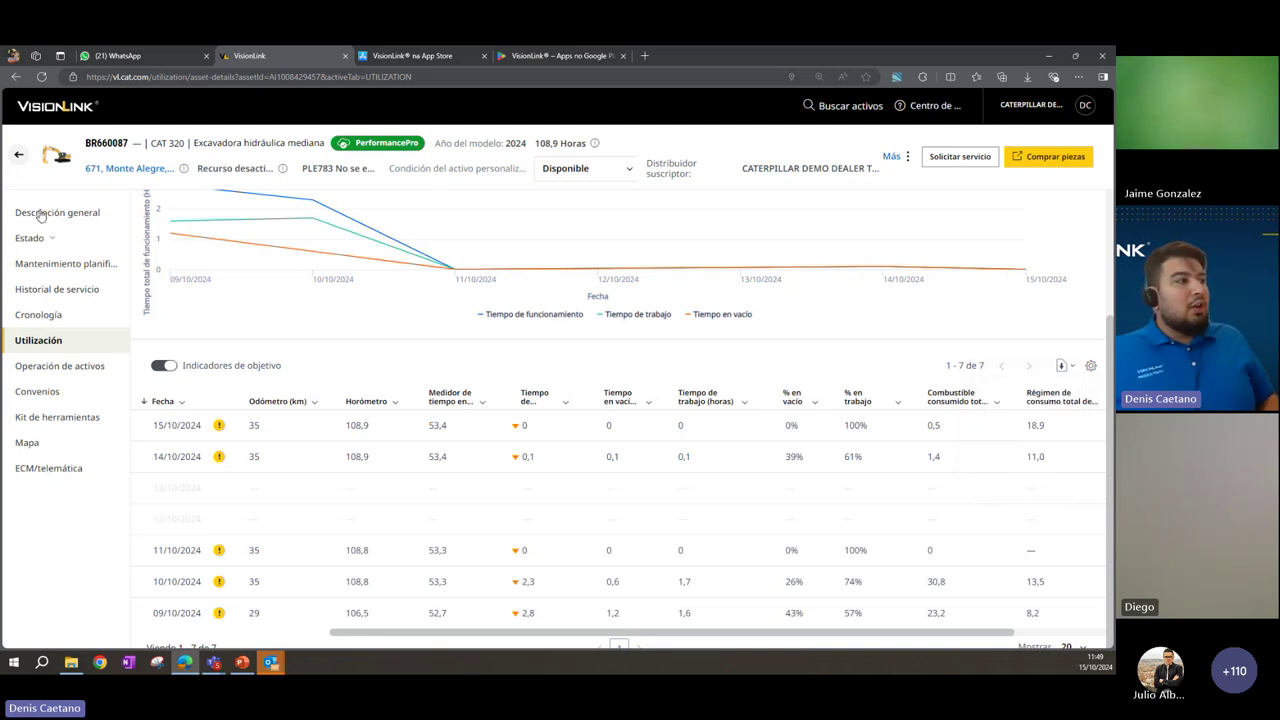
Step: View the asset's general description, and list its fault codes for Últimos 30 Días
{"action": "left_click", "coordinate": [40, 213]}
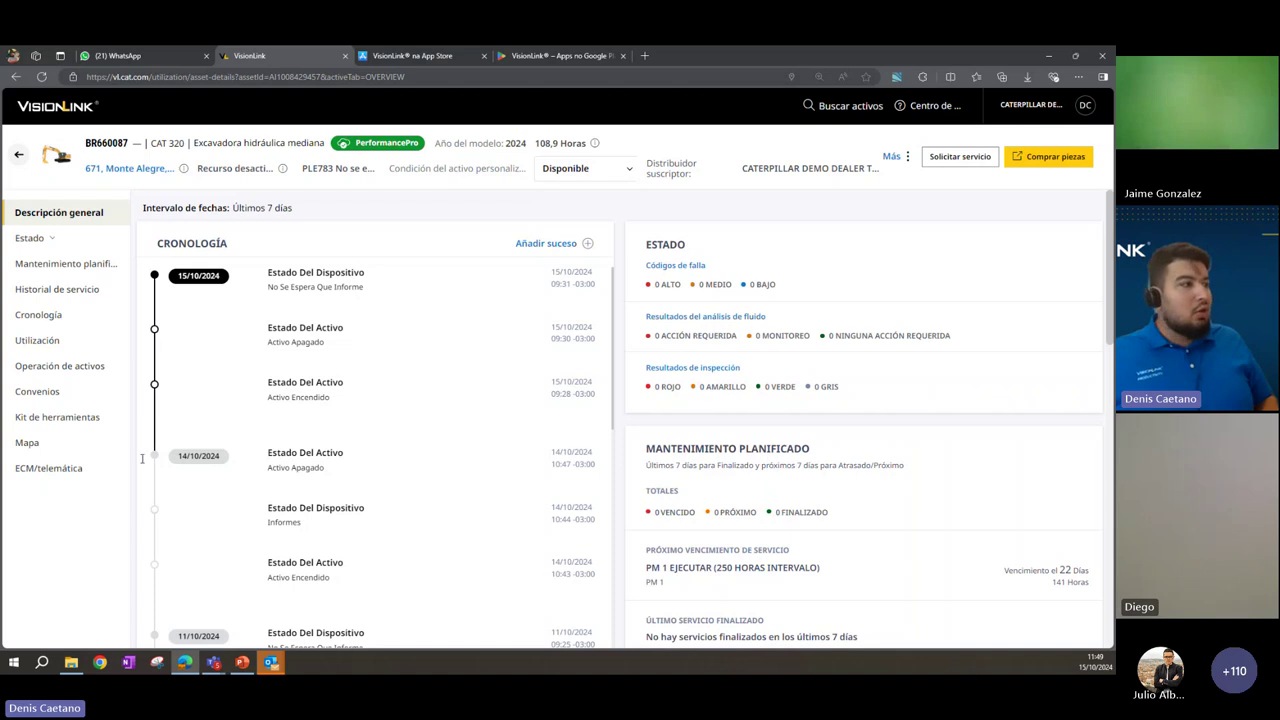
{"action": "left_click", "coordinate": [47, 239]}
{"action": "left_click", "coordinate": [74, 266]}
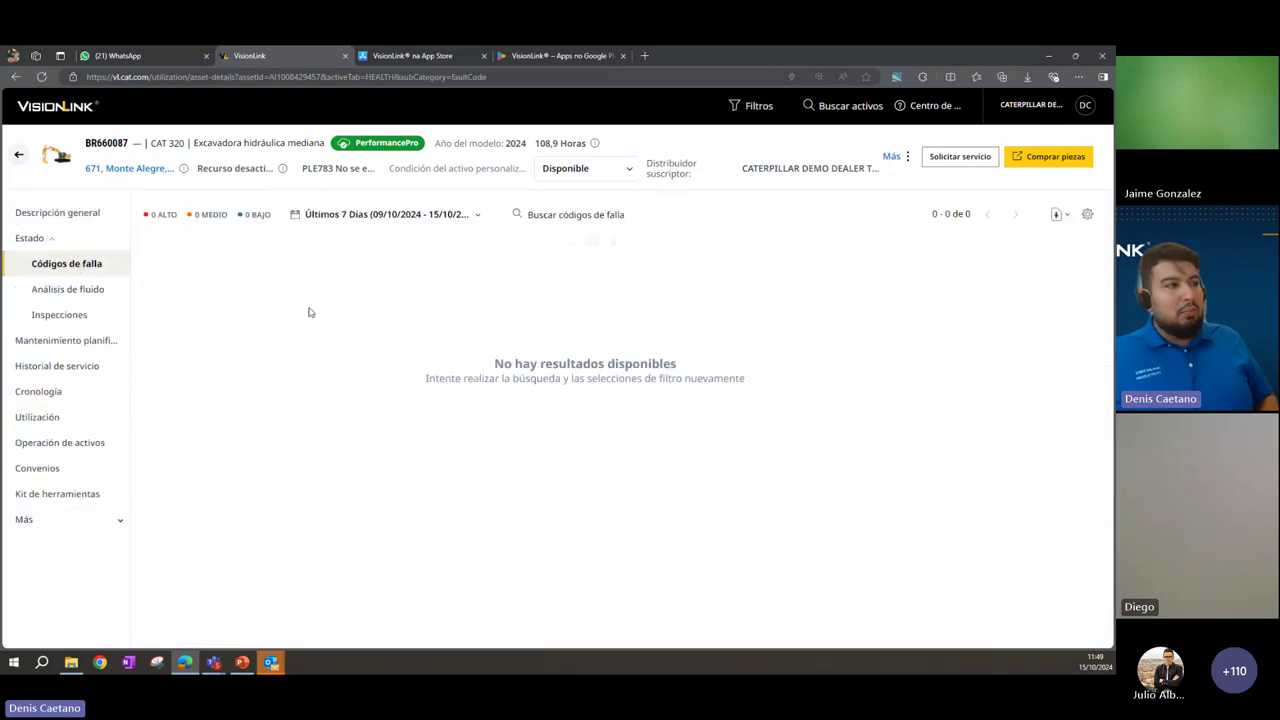
{"action": "left_click", "coordinate": [388, 214]}
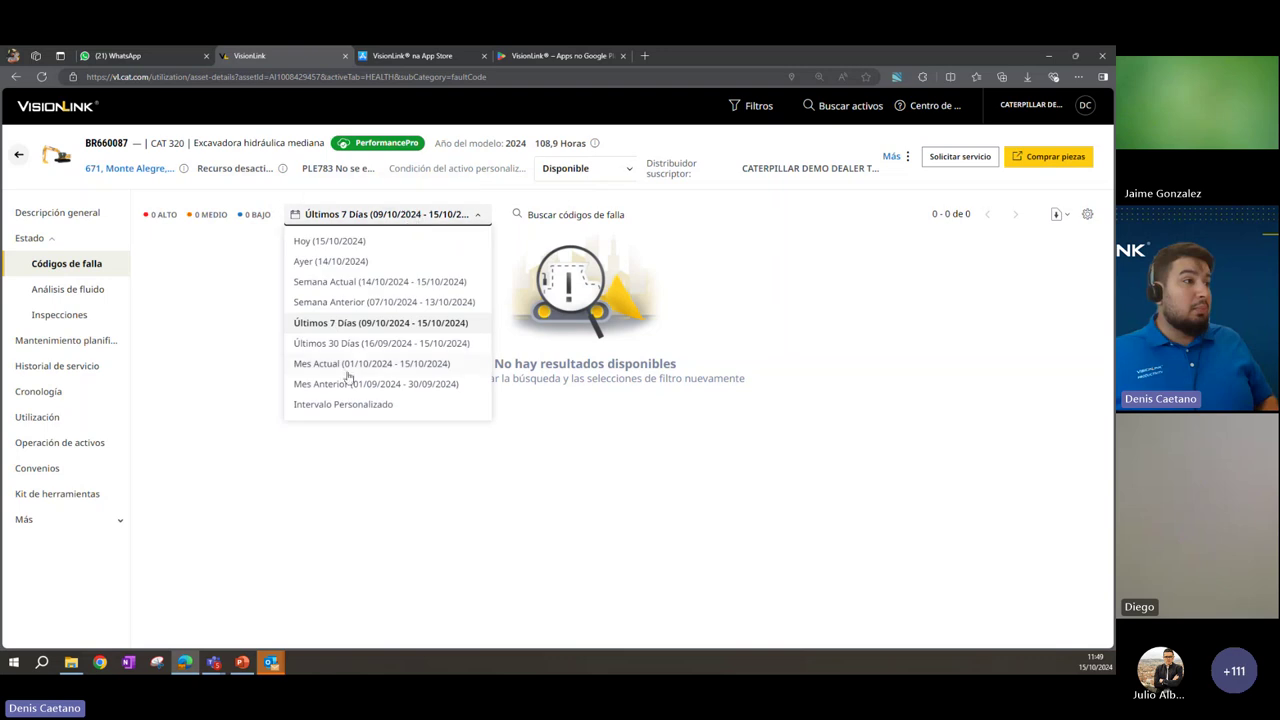
{"action": "left_click", "coordinate": [360, 348]}
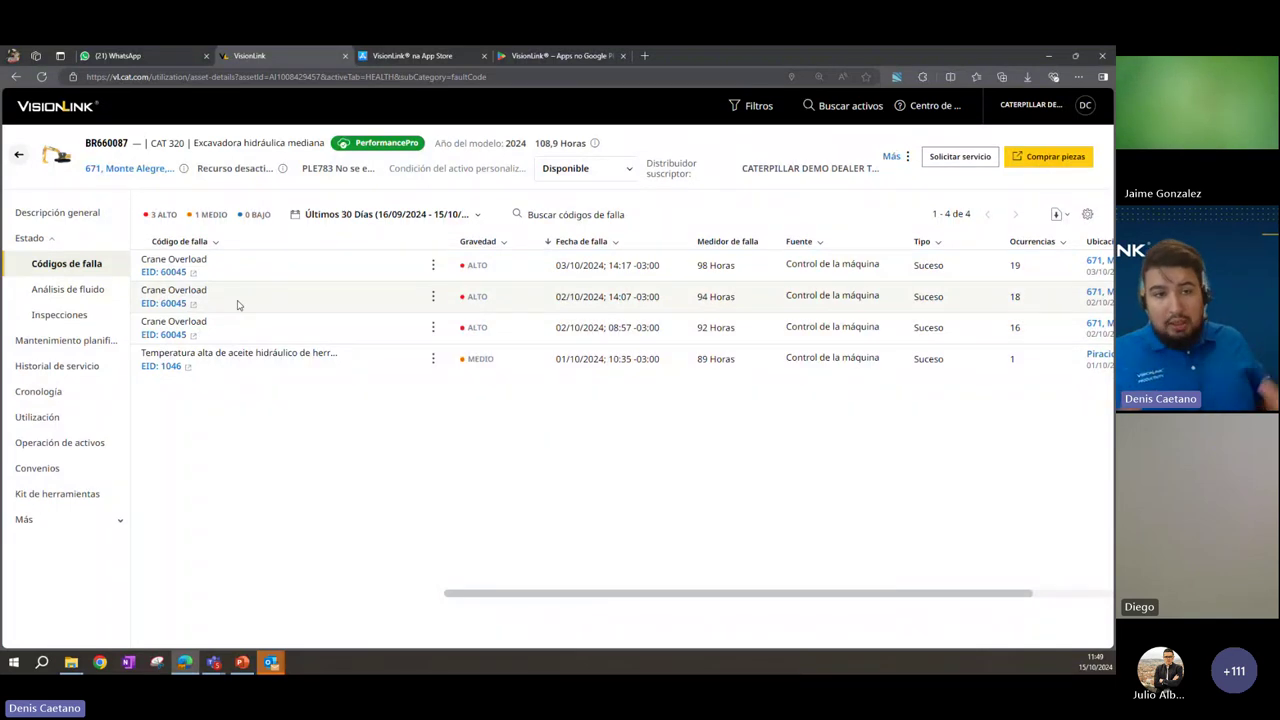
Step: Check the asset's fluid analysis and inspection results
{"action": "left_click", "coordinate": [70, 290]}
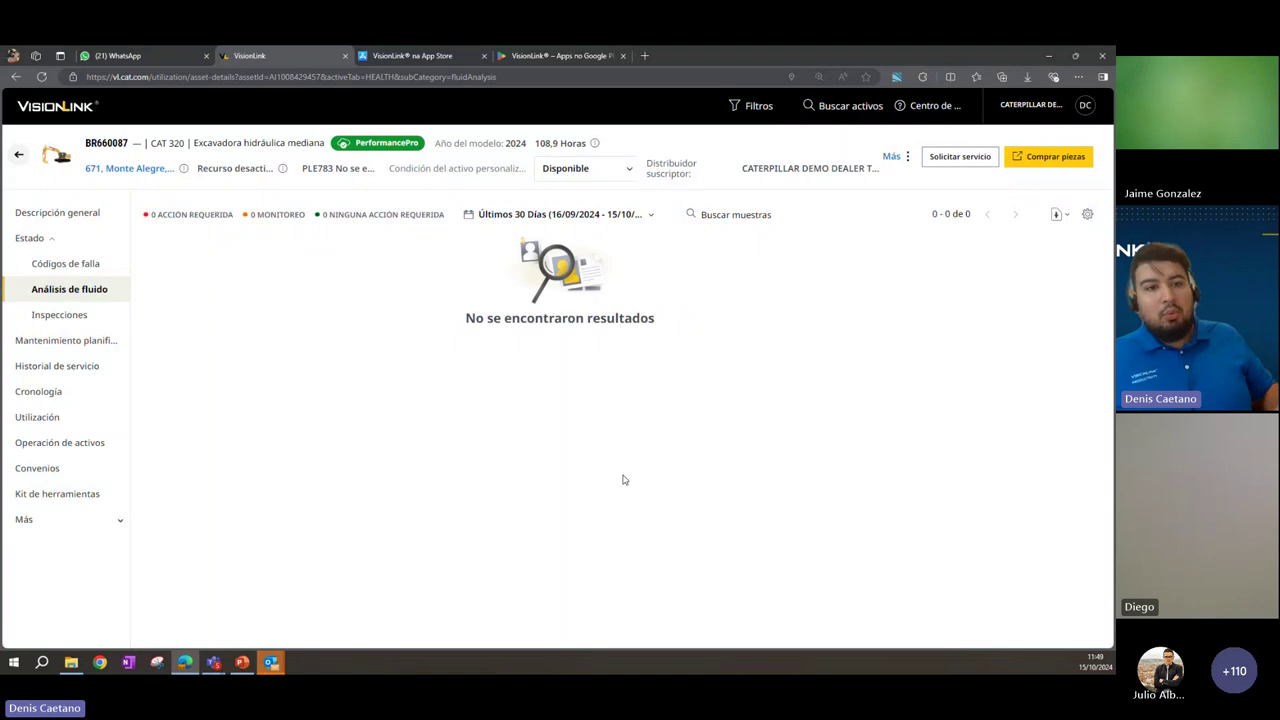
{"action": "left_click", "coordinate": [59, 316]}
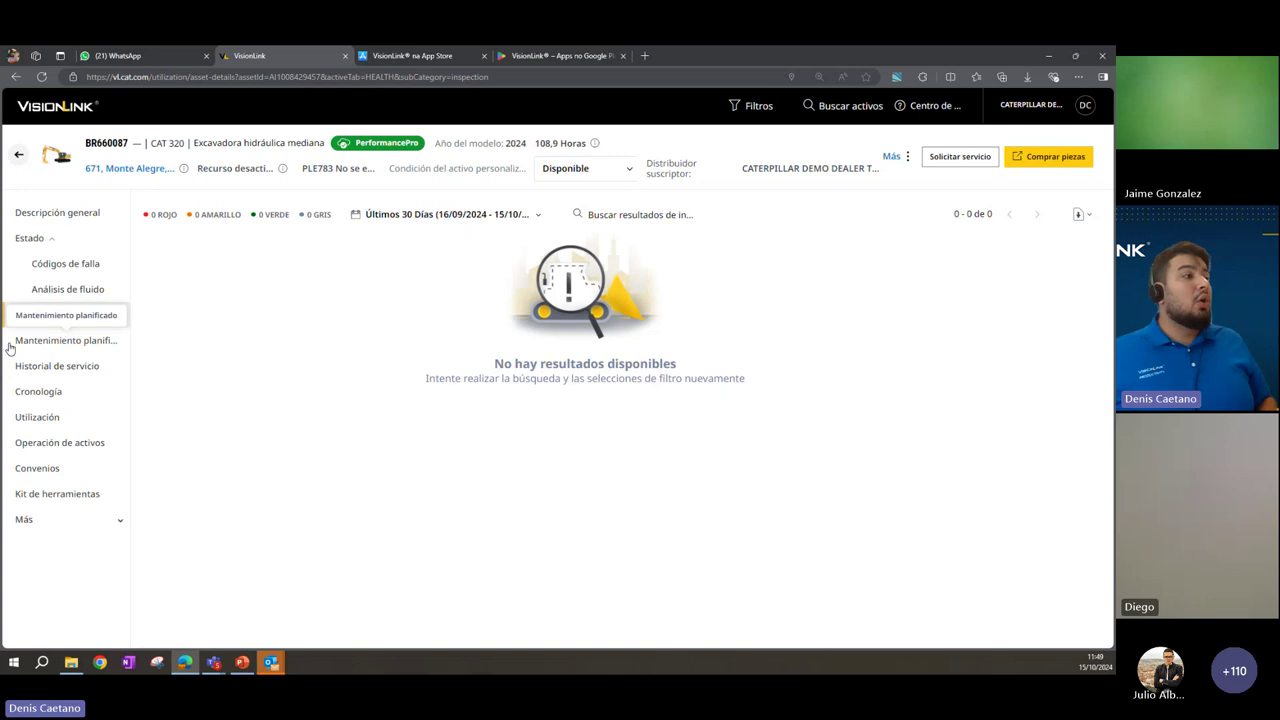
Step: Check the asset's service history for Últimos 3 Meses, and return to the fleet utilization overview
{"action": "left_click", "coordinate": [45, 368]}
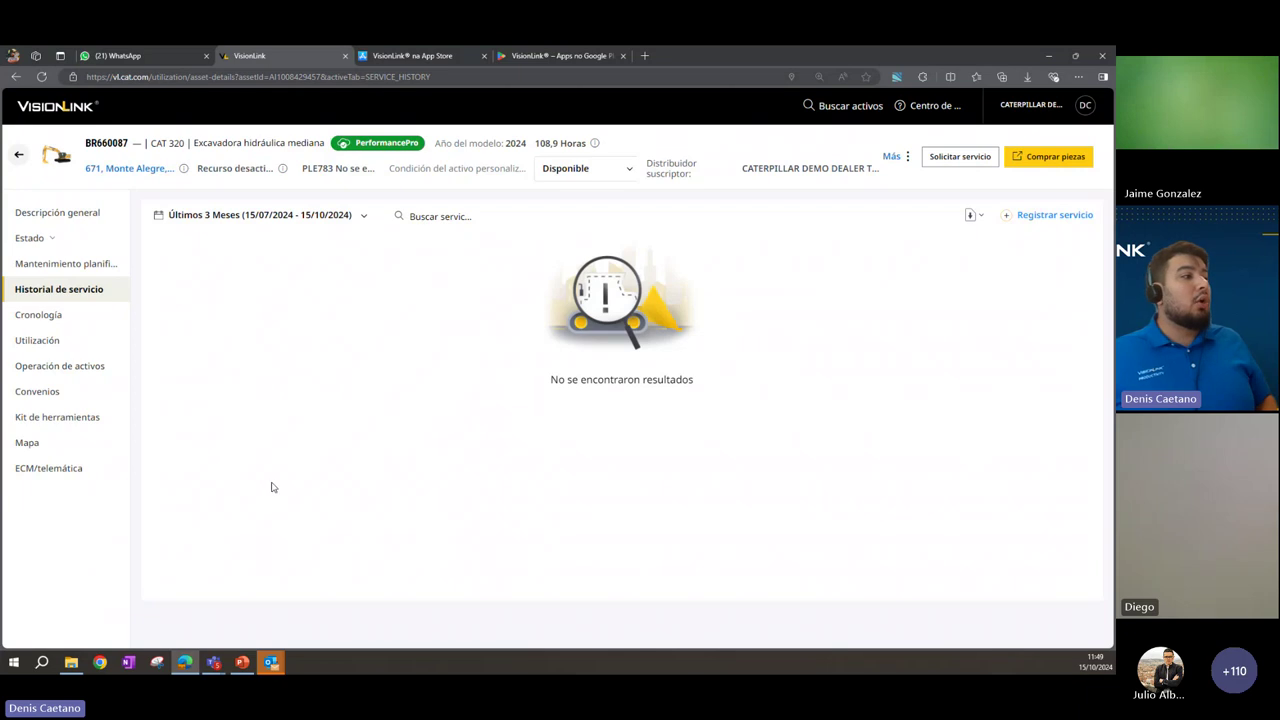
{"action": "left_click", "coordinate": [17, 156]}
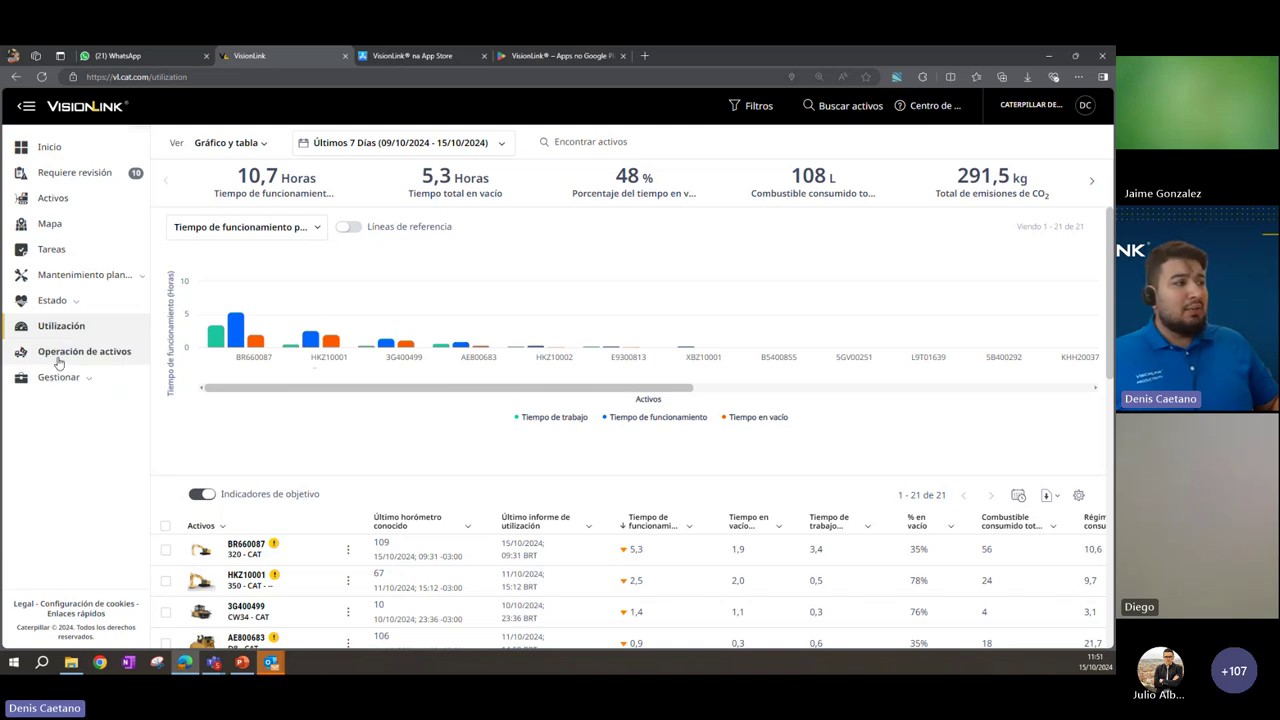
Step: View the fleet's asset operation for Últimos 7 Días, and examine the daily operation timeline of asset HKZ10001
{"action": "left_click", "coordinate": [137, 354]}
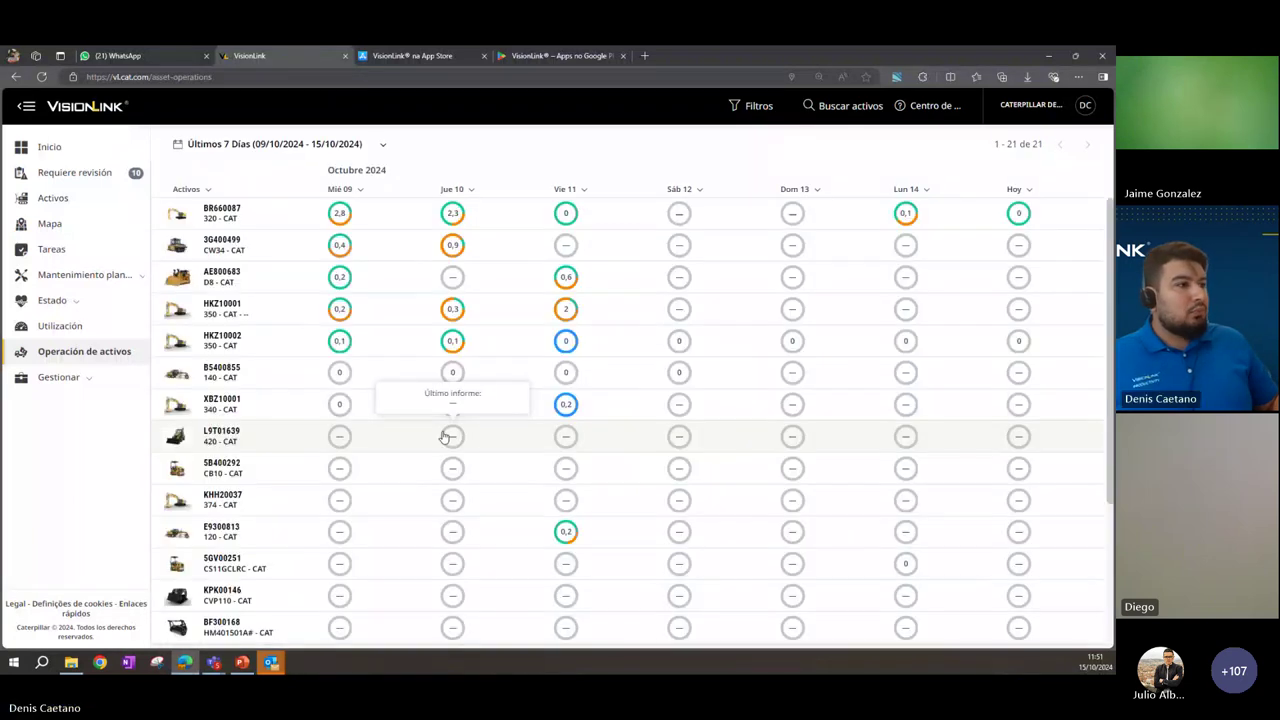
{"action": "left_click", "coordinate": [247, 316]}
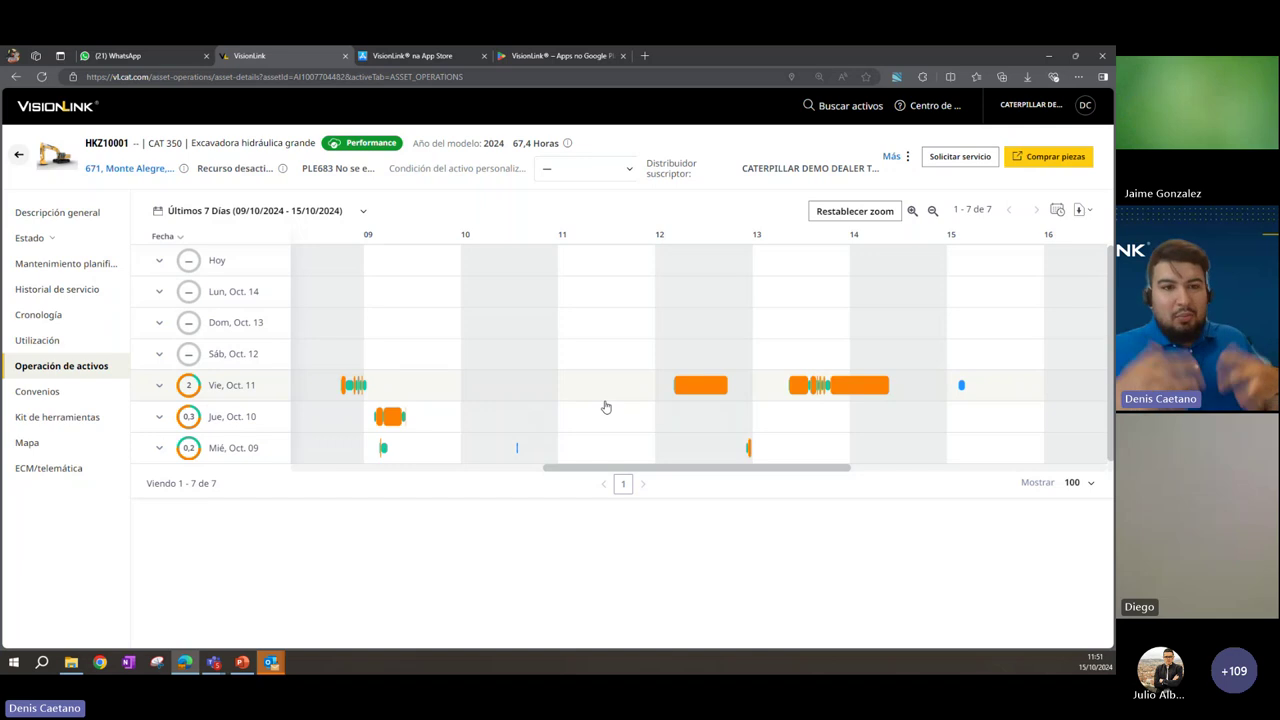
{"action": "mouse_move", "coordinate": [684, 392]}
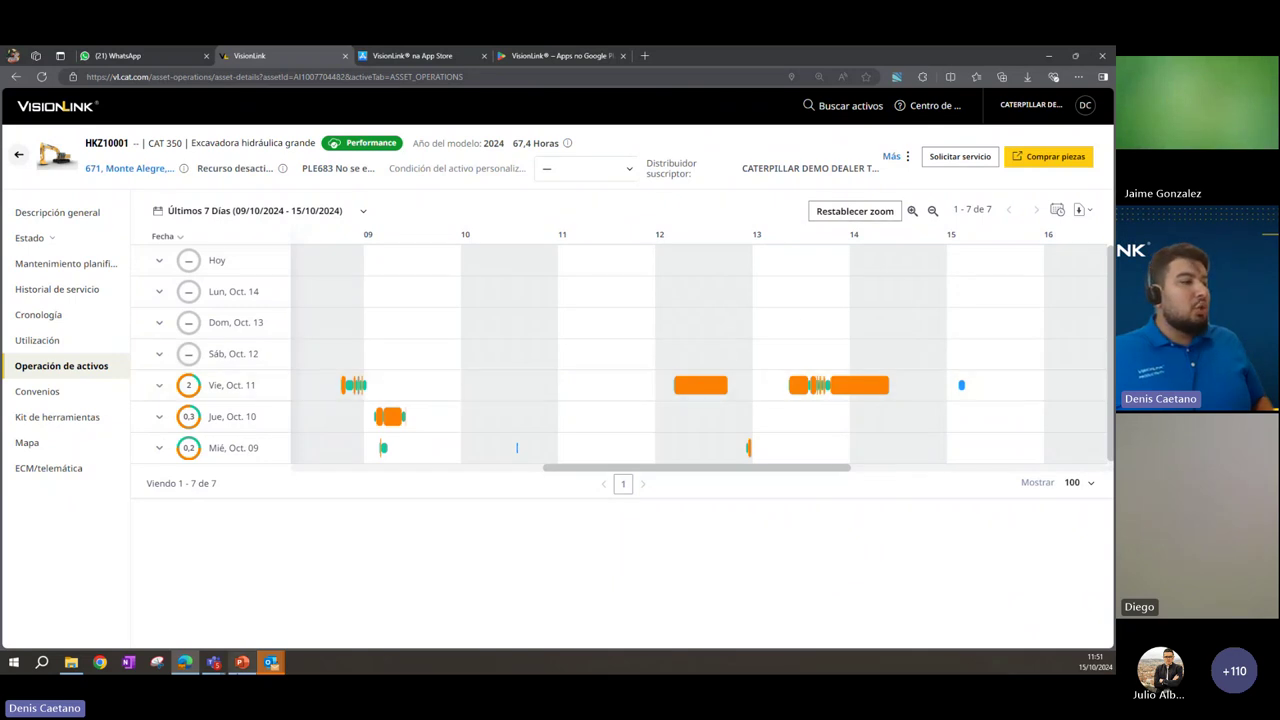
Step: Switch to the PowerPoint presentation and present the slide "Caso de éxito: Ralentí excesivo" as a full-screen slide show
{"action": "left_click", "coordinate": [242, 662]}
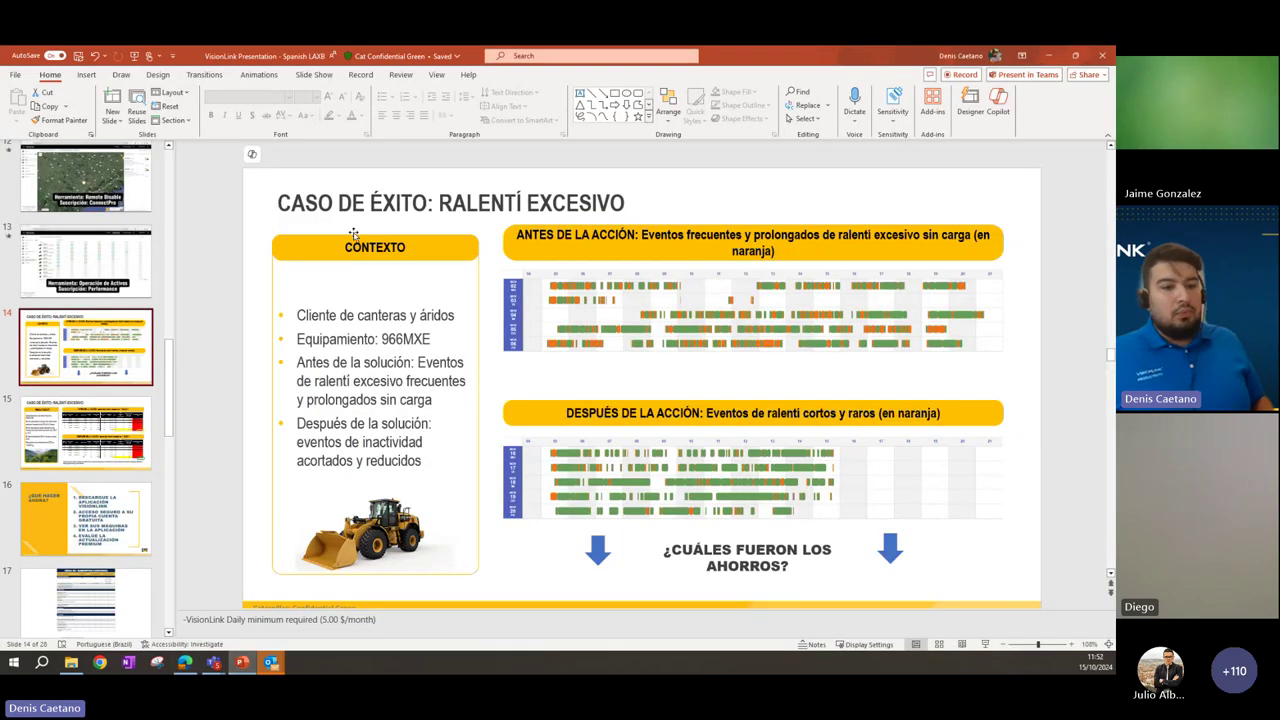
{"action": "left_click", "coordinate": [985, 645]}
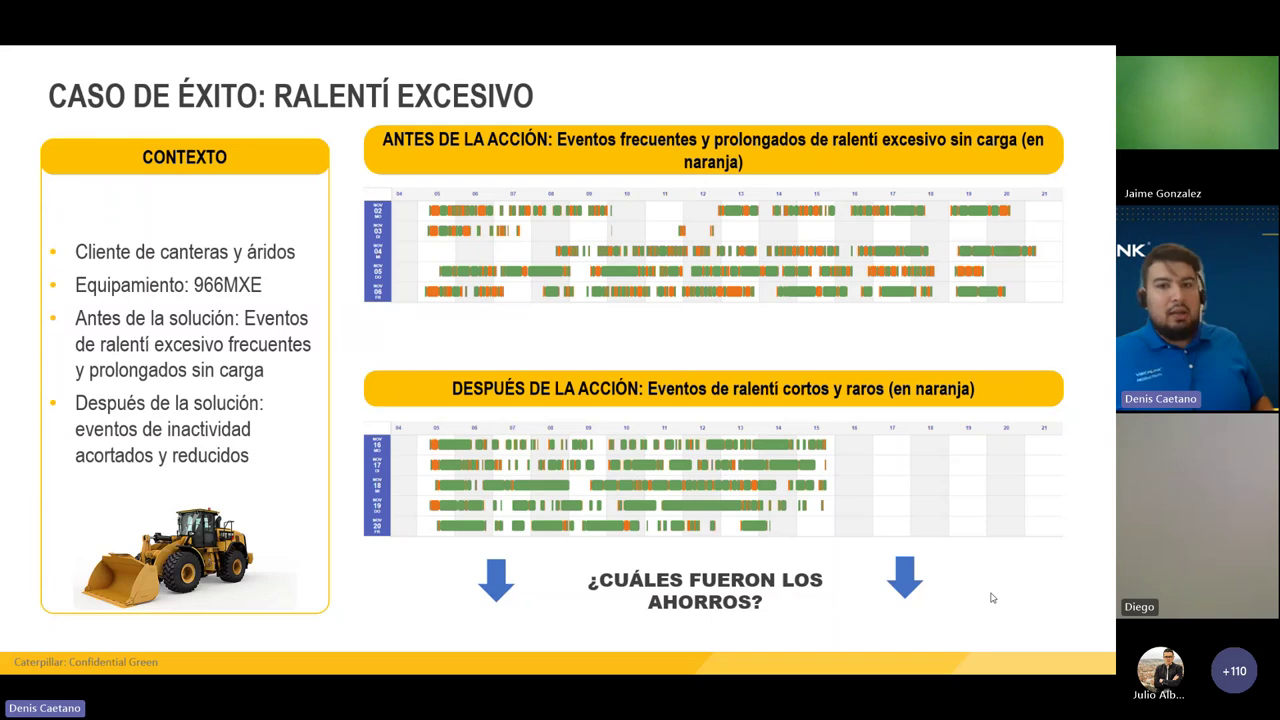